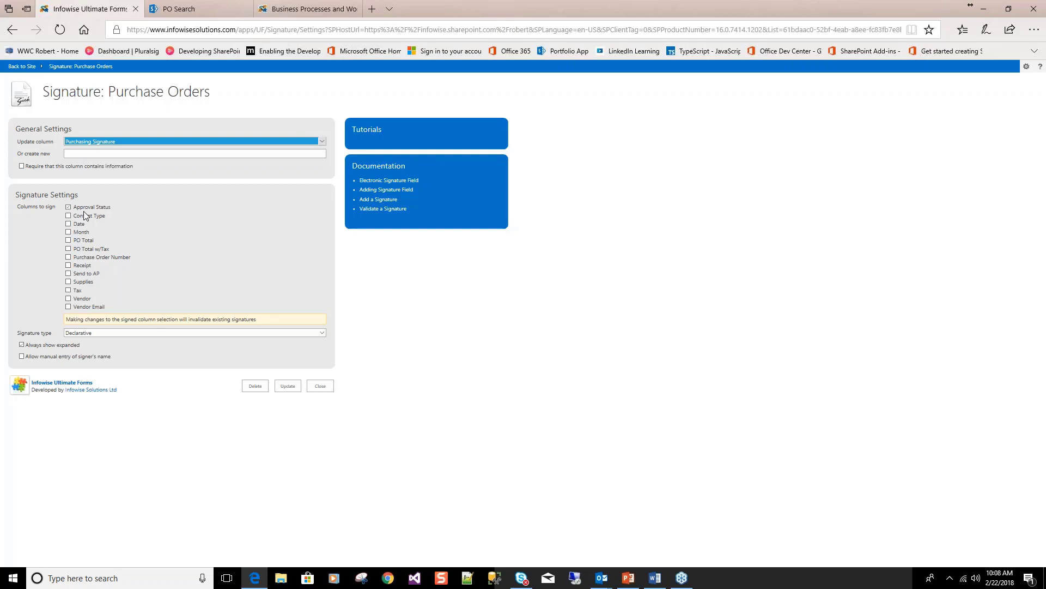
Switch to PowerPoint, present from the Infowise Signature Field slide through the "...One Click to Send" slide, and end the show
left_click(29, 70)
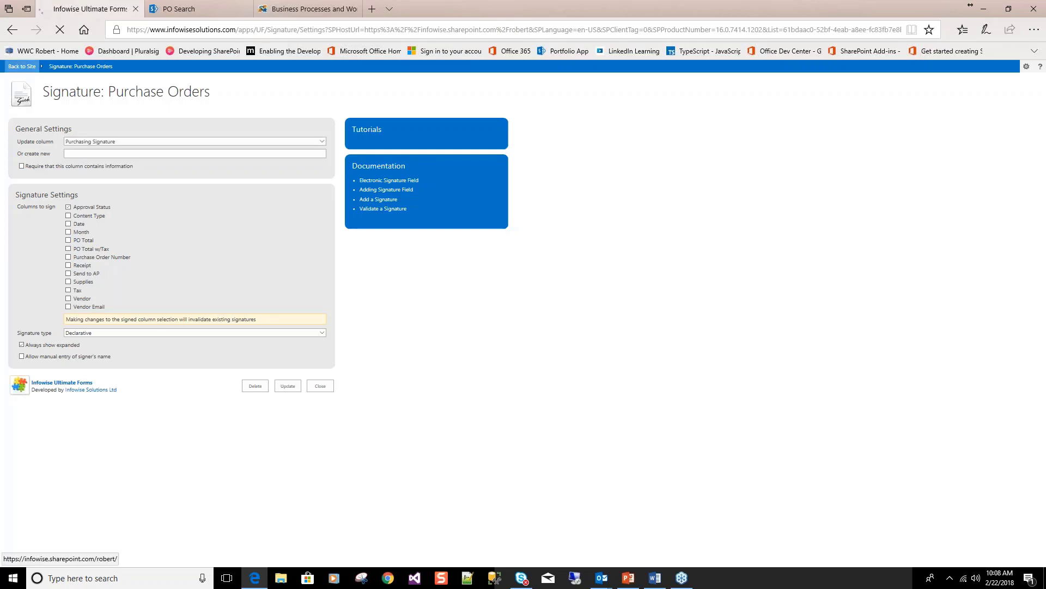
left_click(632, 584)
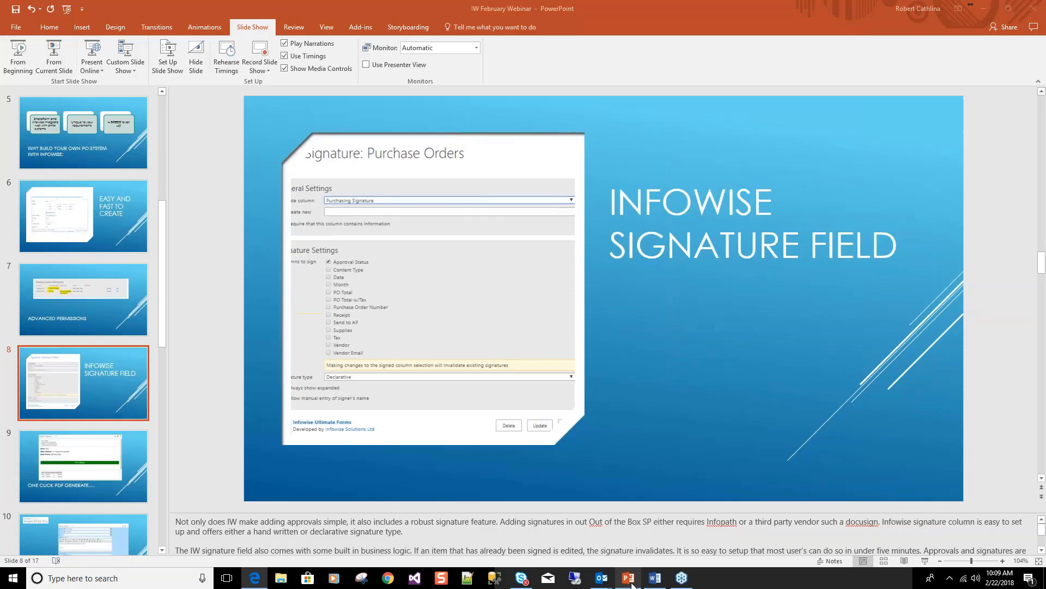
left_click(67, 55)
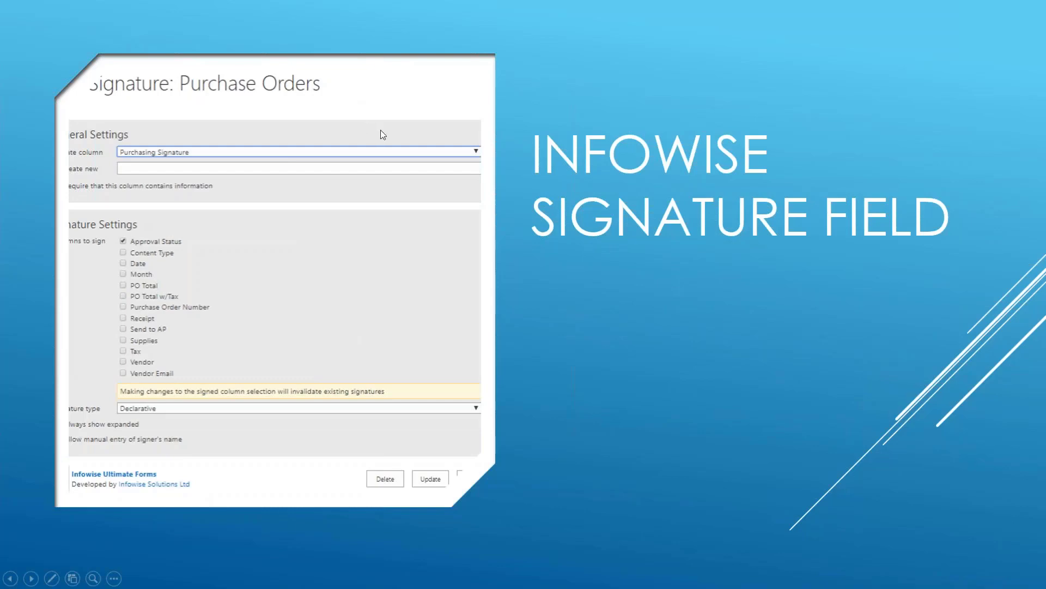
key("Right")
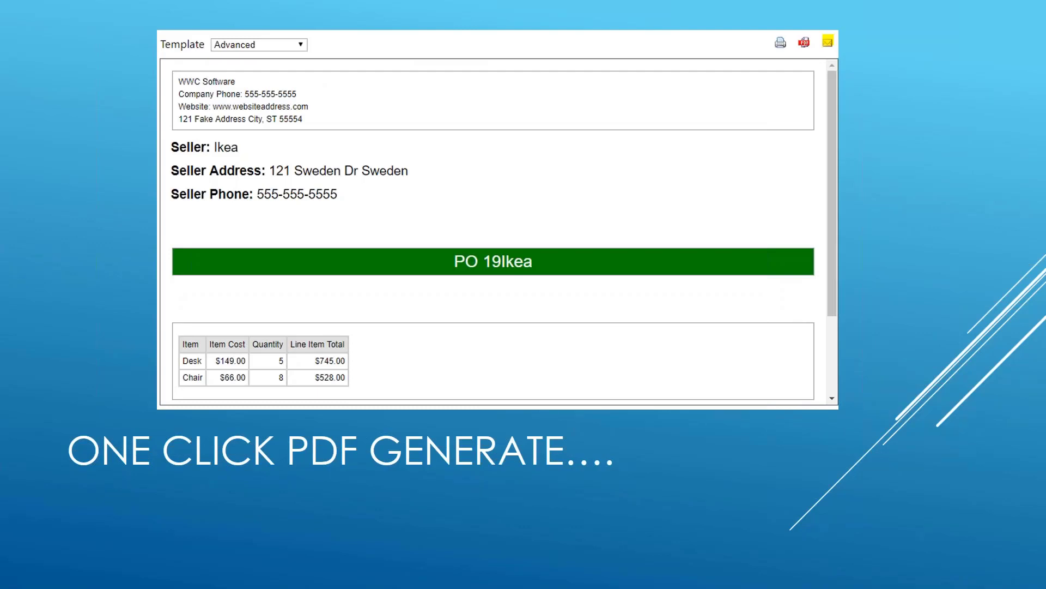
left_click(426, 362)
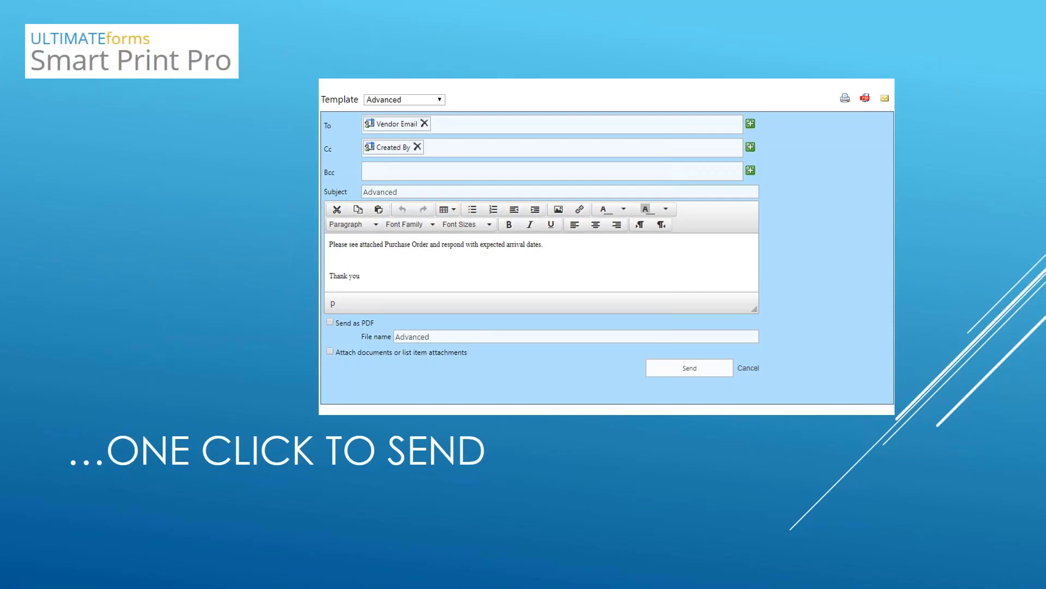
key("Escape")
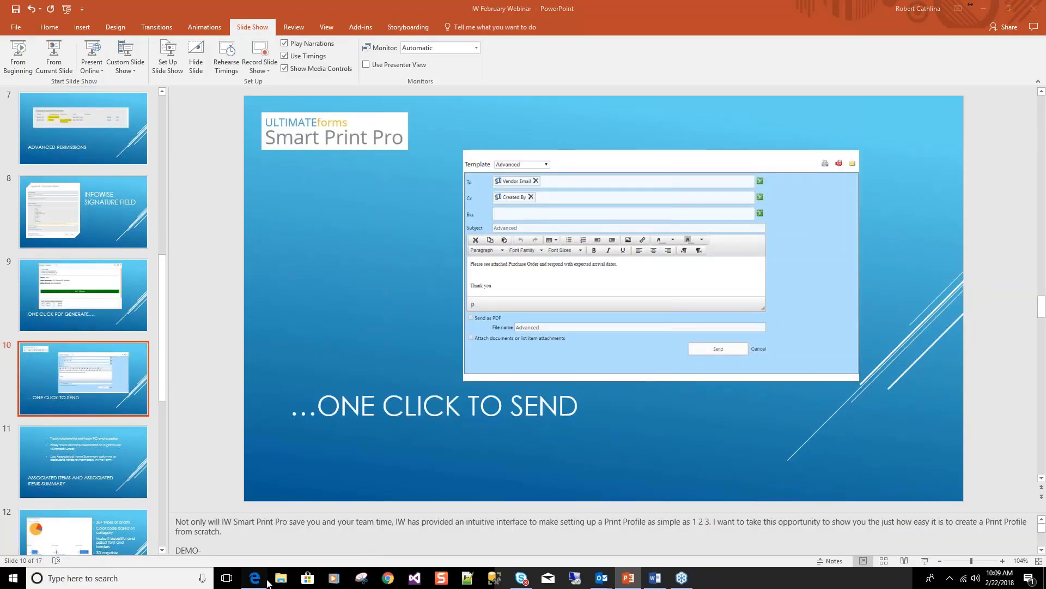
Return to the browser and open the print and export settings of the Purchase Orders list
left_click(257, 579)
left_click(143, 226)
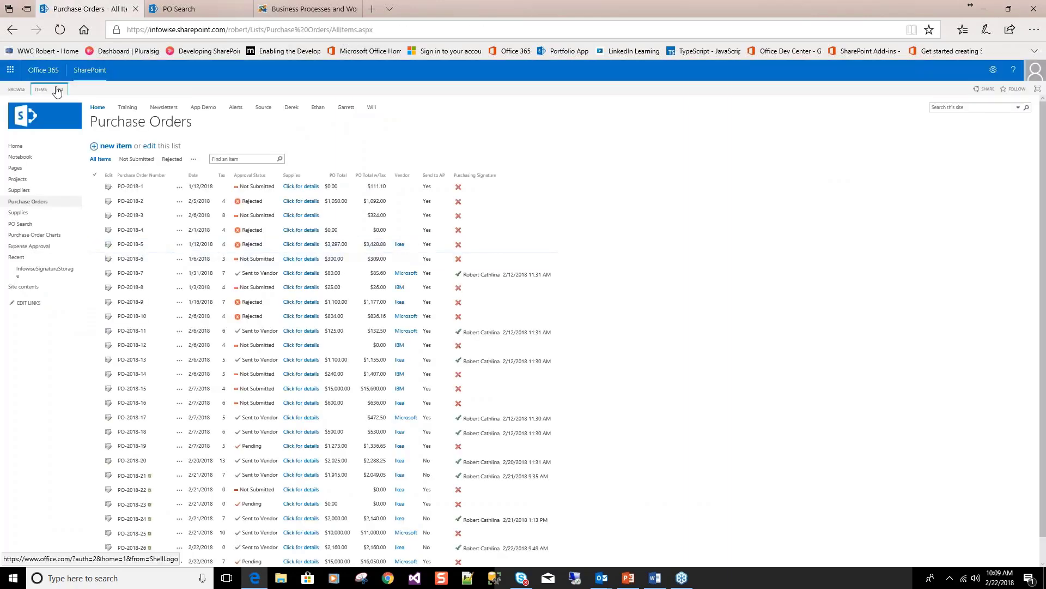
left_click(60, 89)
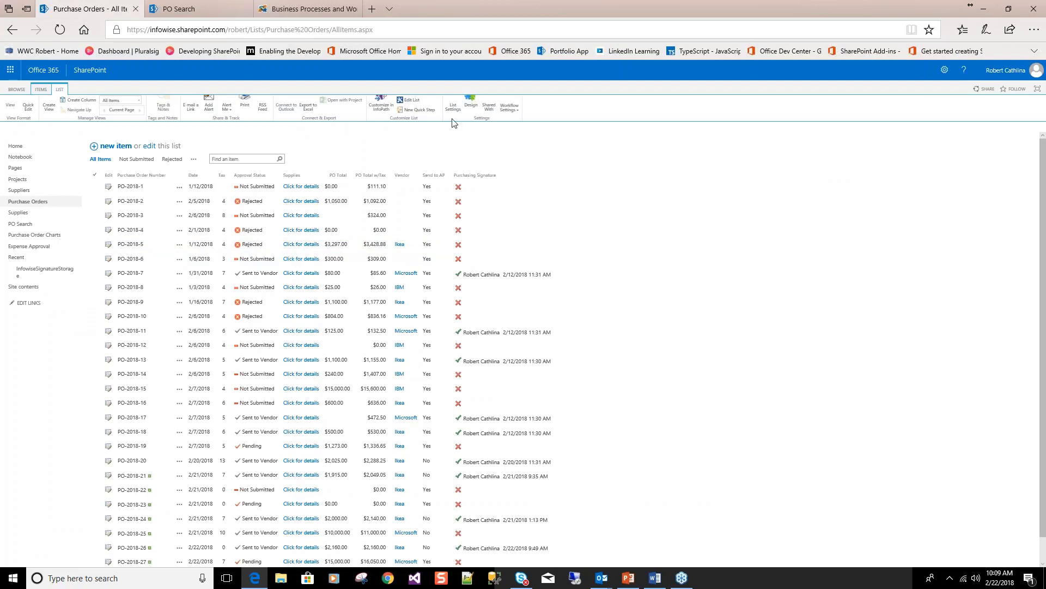
left_click(472, 113)
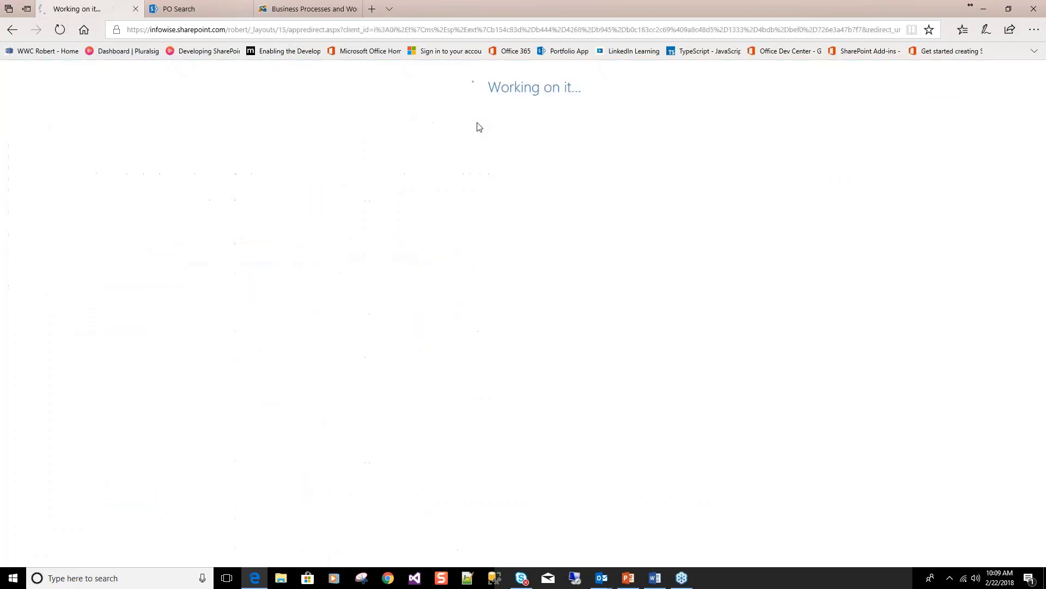
scroll(205, 367, "down", 2)
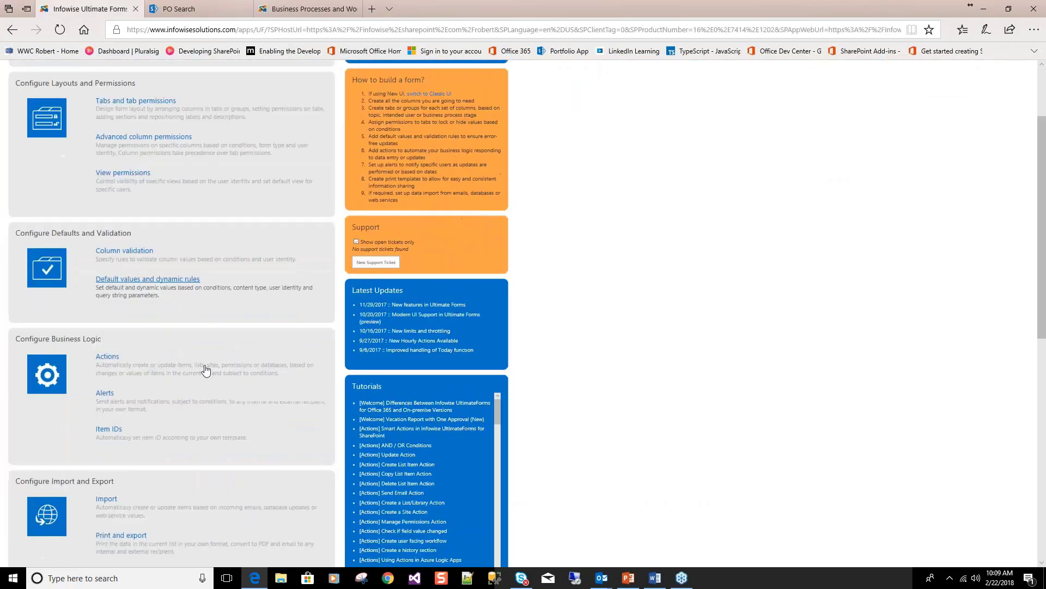
scroll(148, 236, "down", 3)
left_click(141, 341)
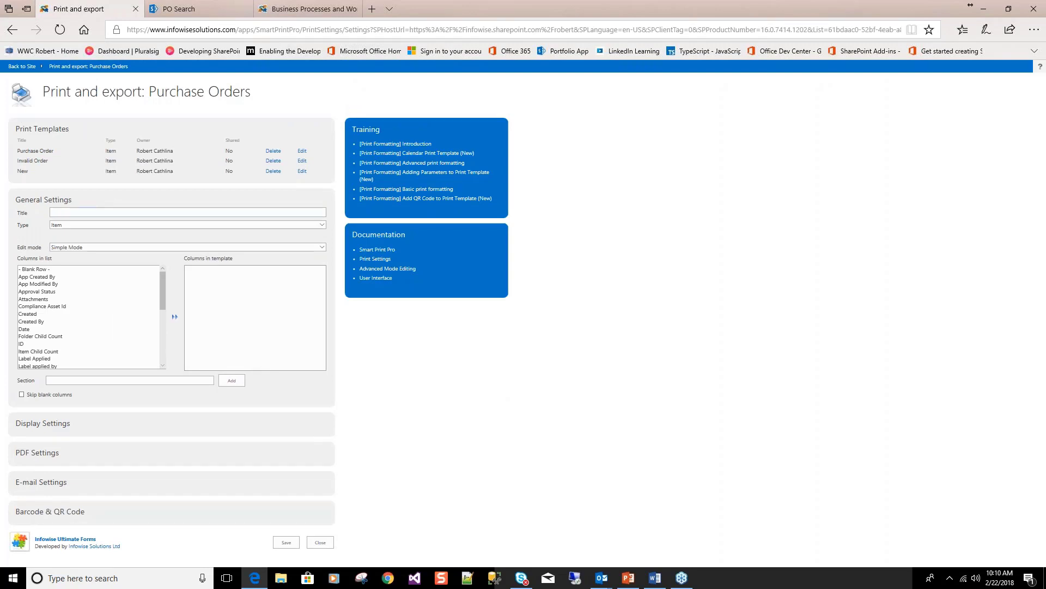
Title the print template New Template and add the columns from PO Total through Vendor:Vendor Address to it
type("New Template")
scroll(99, 319, "down", 3)
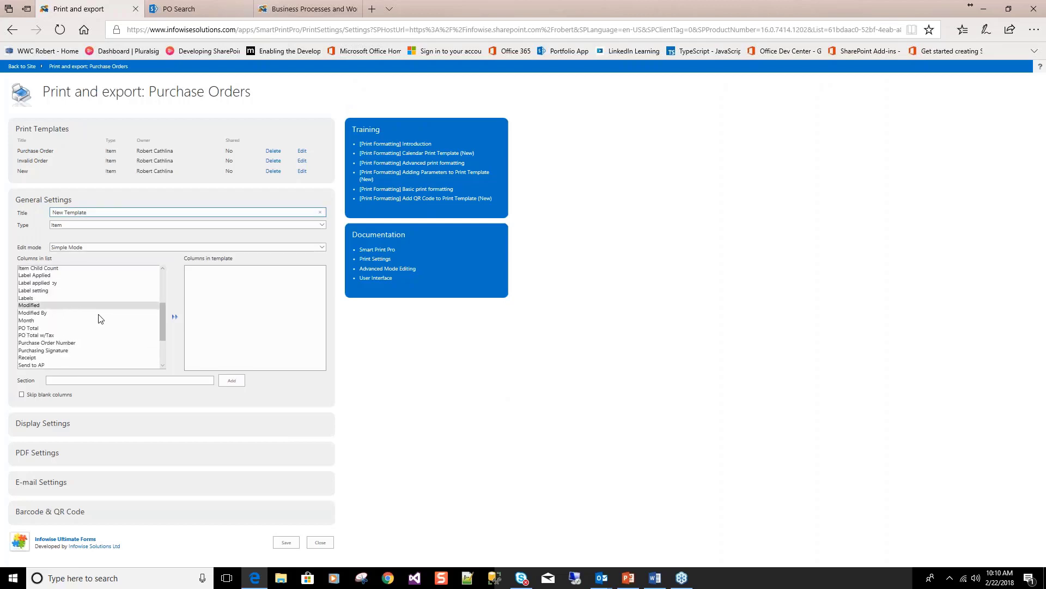
scroll(98, 318, "down", 2)
left_click(75, 284)
scroll(75, 284, "down", 1)
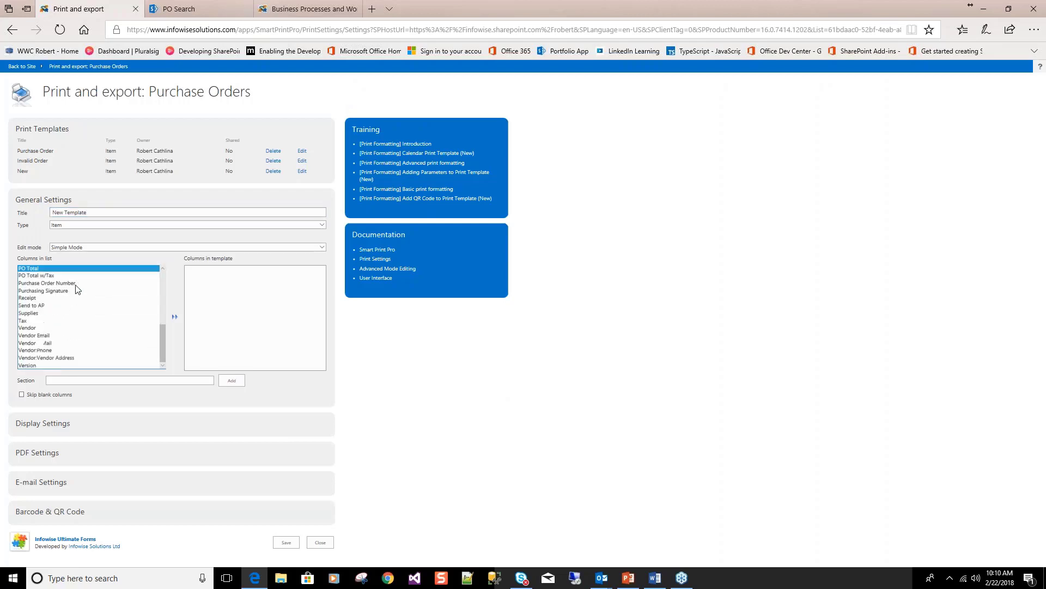
left_click(77, 357, "shift")
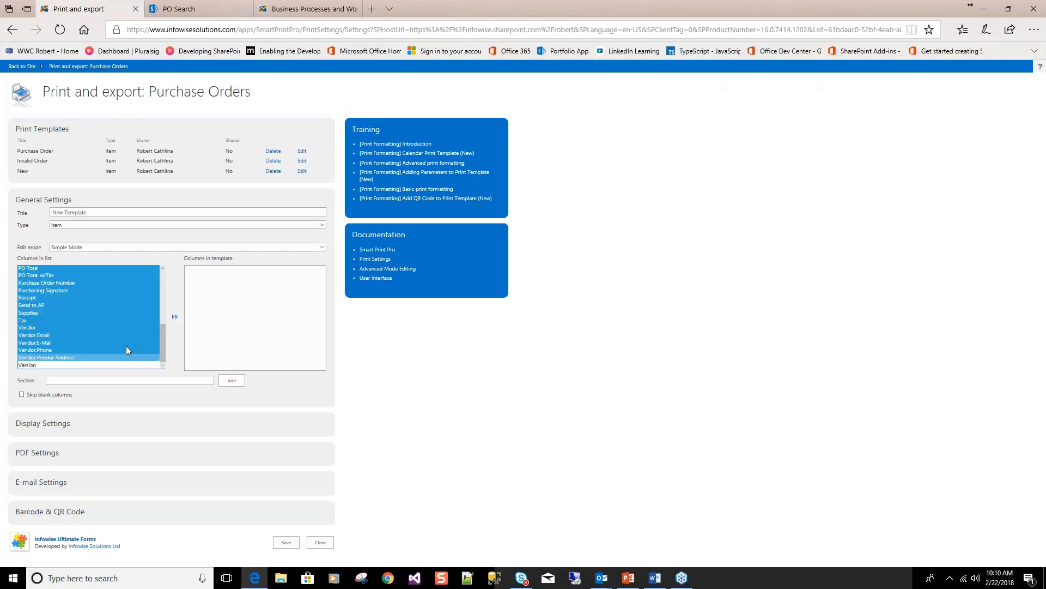
left_click(174, 318)
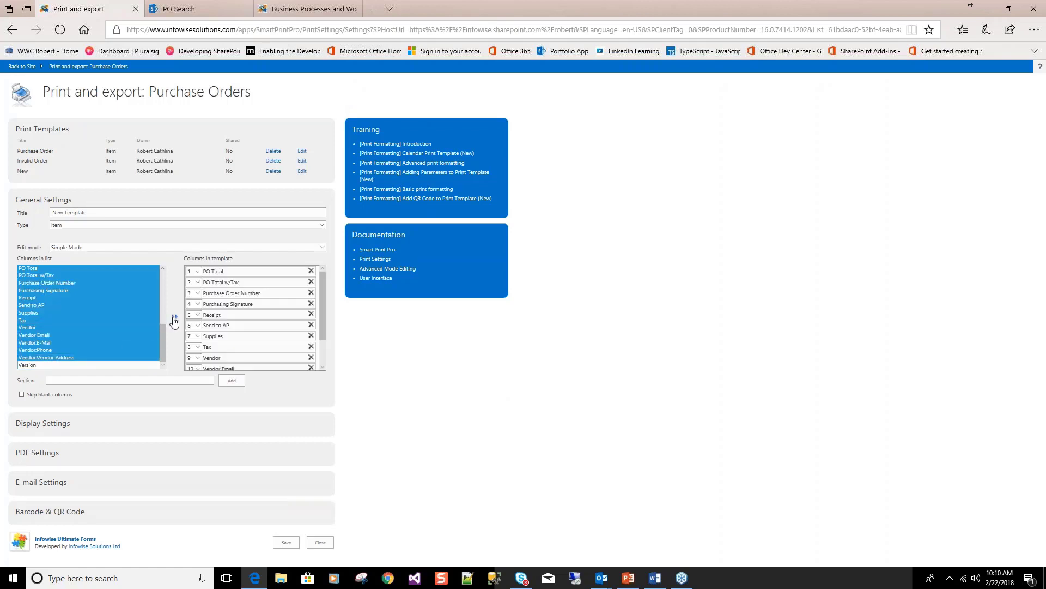
Add a section named Break to the template and move it to position 5
left_click(134, 380)
type("Break")
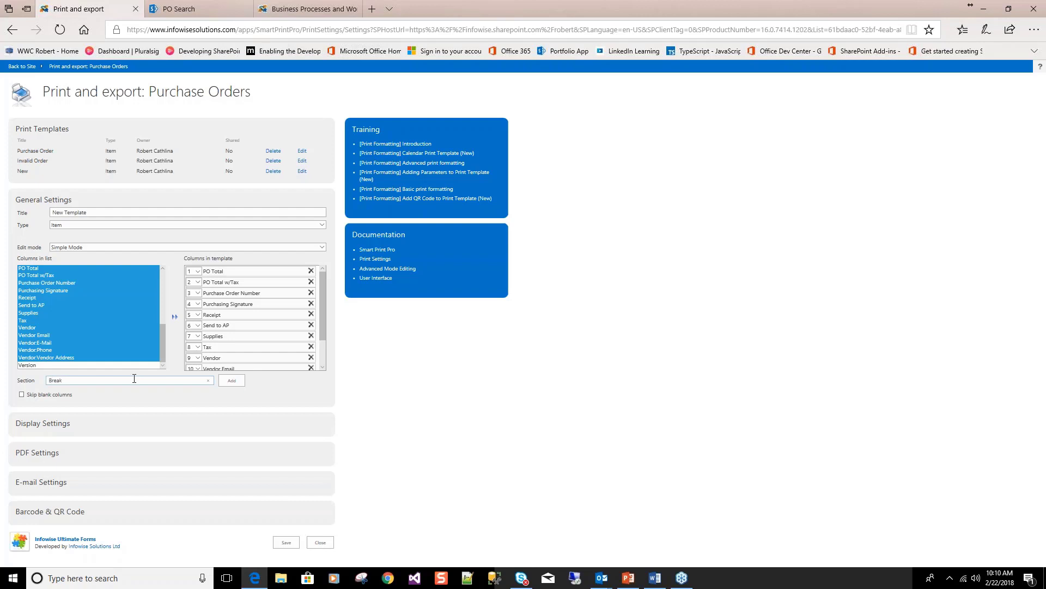
left_click(240, 381)
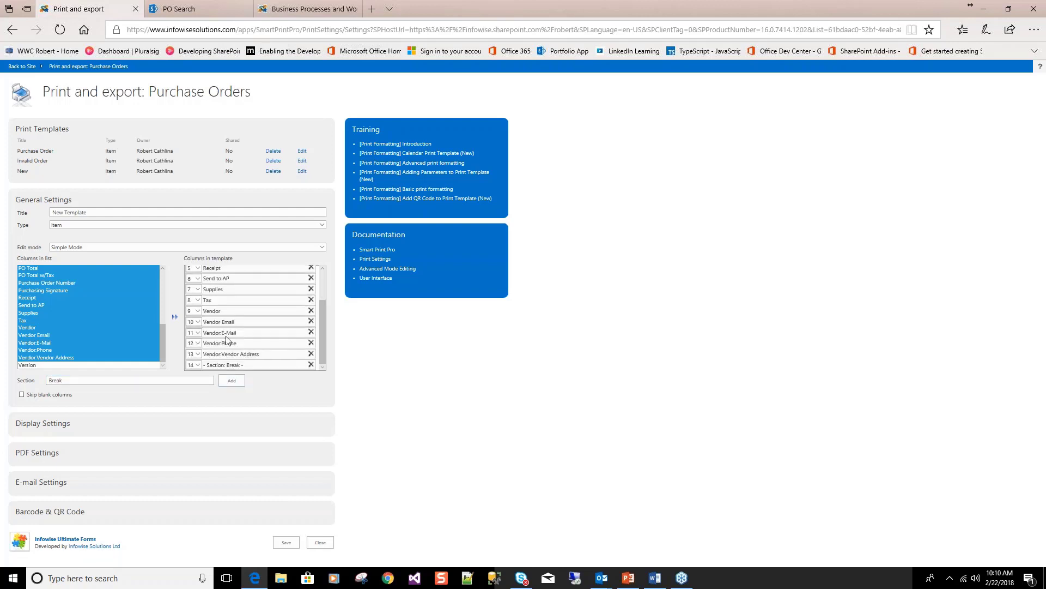
left_click(194, 364)
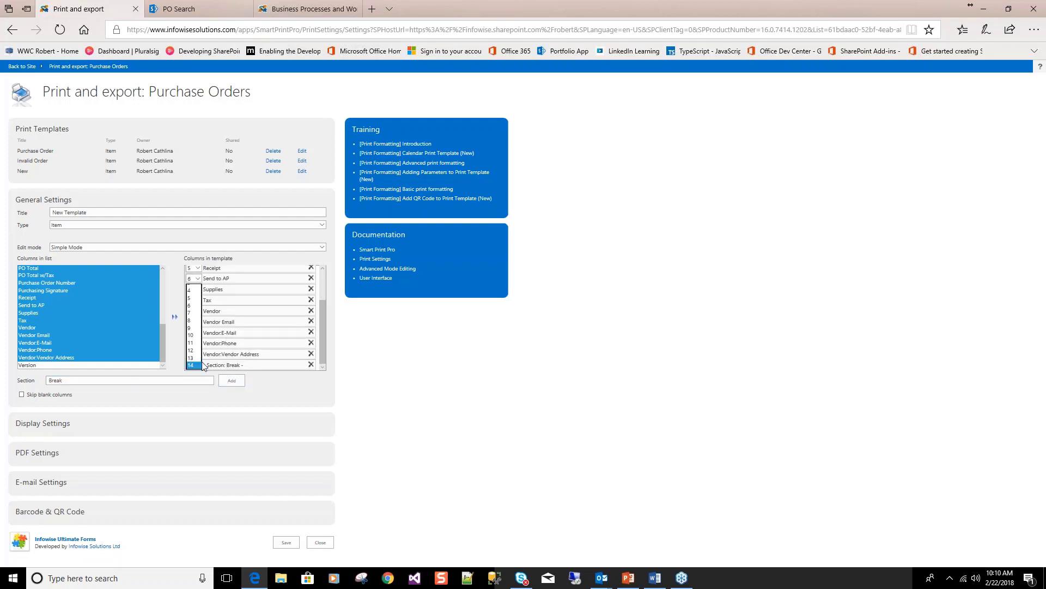
left_click(190, 303)
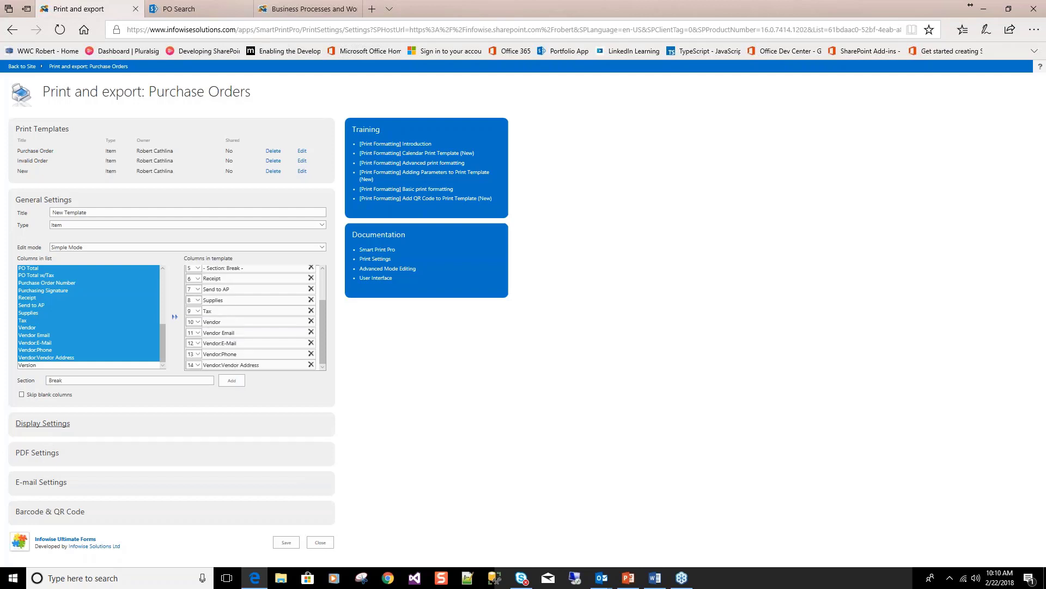
Set the template's header to "Company info" and its footer to "legal mumbojumbo" in the display settings
left_click(42, 423)
scroll(96, 474, "down", 4)
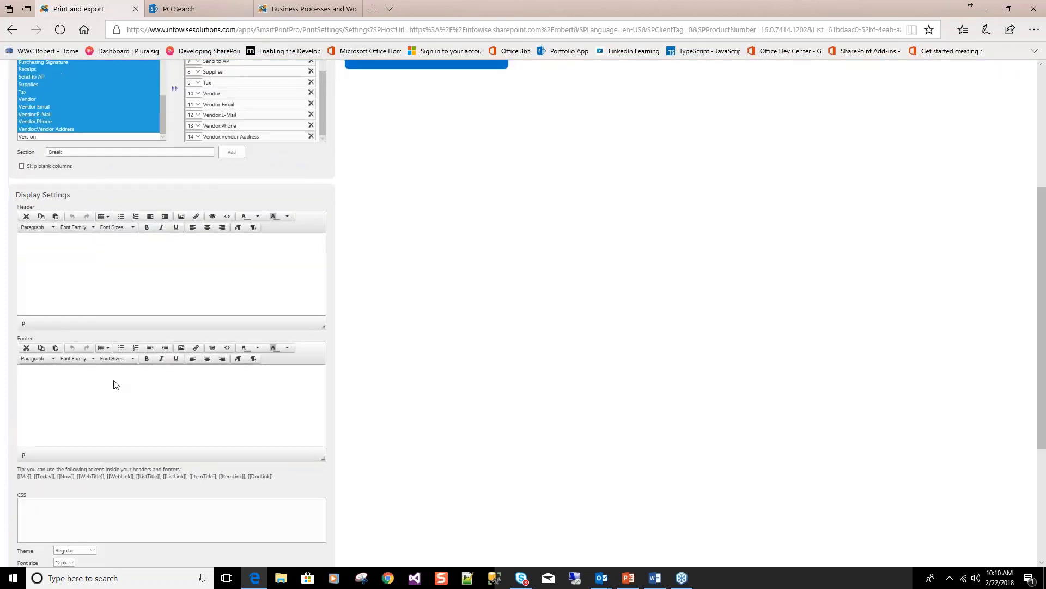
left_click(119, 268)
type("umbojumbo")
left_click(63, 197)
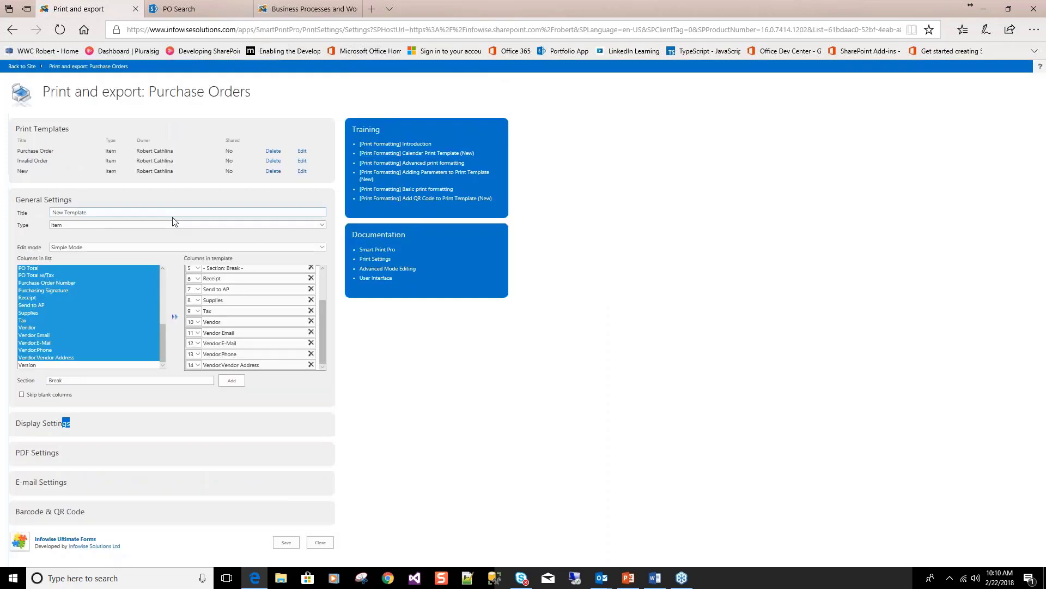
Review the display settings for theme, font size, template sharing and default-template conditions
left_click_drag(70, 424, 63, 429)
left_click(63, 429)
scroll(64, 430, "down", 7)
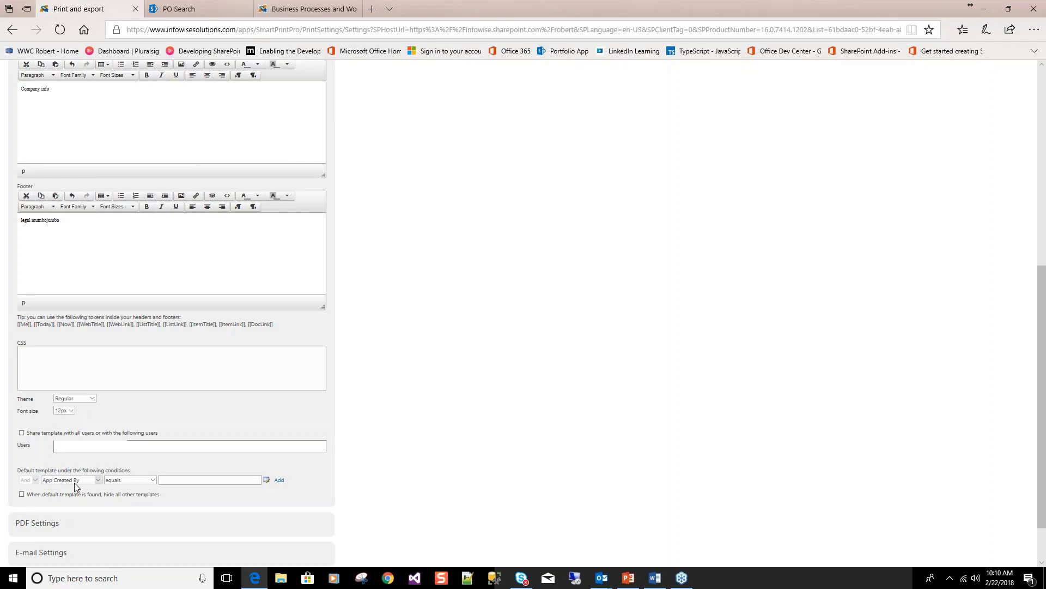
scroll(74, 485, "up", 2)
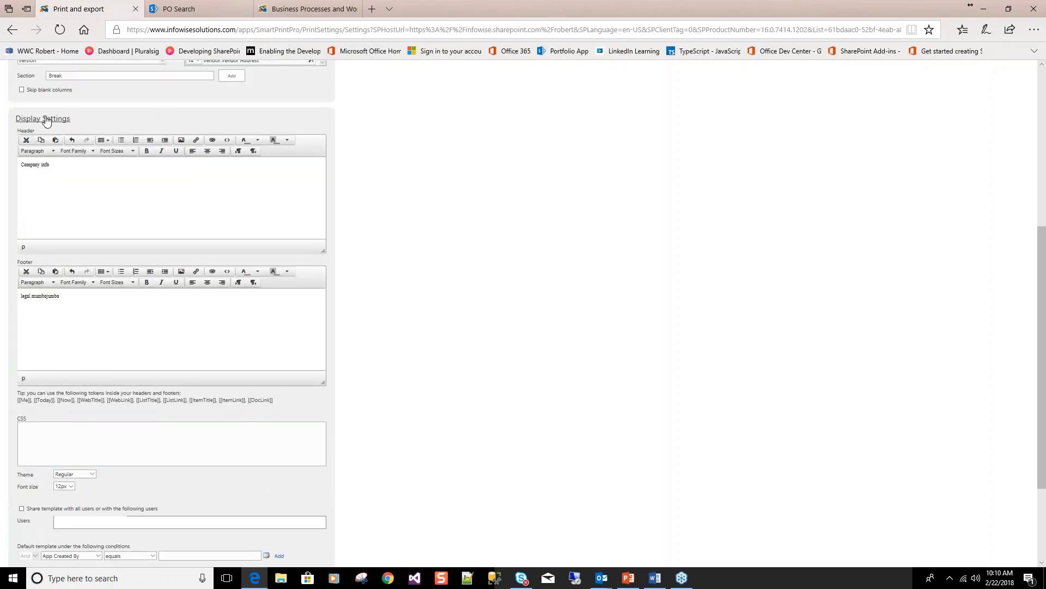
left_click(45, 119)
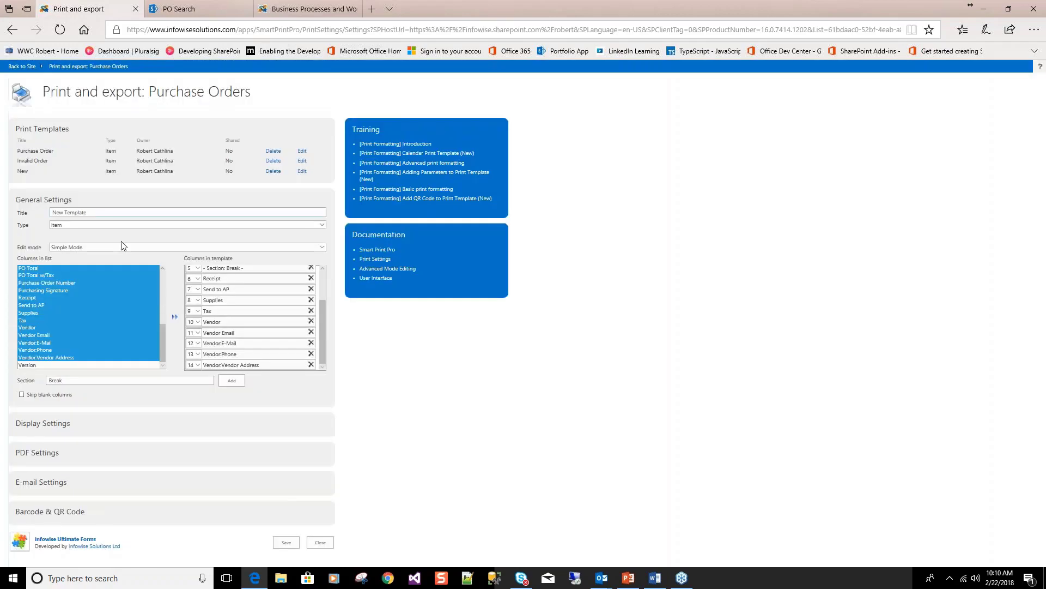
Review the Cc recipient choices in the e-mail settings without adding any, and save the print template
left_click(52, 484)
scroll(304, 443, "down", 4)
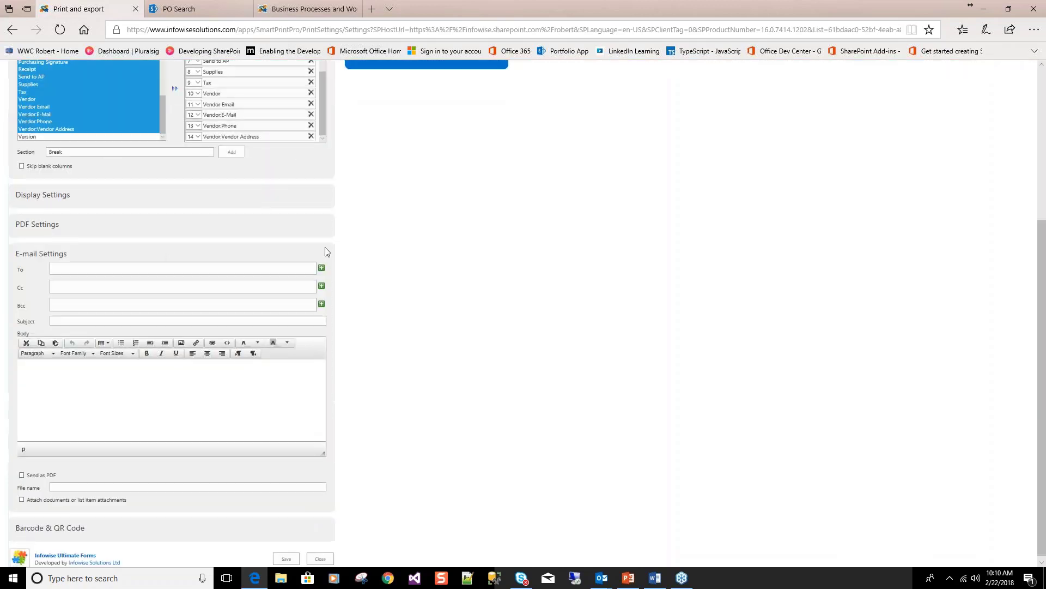
left_click(321, 286)
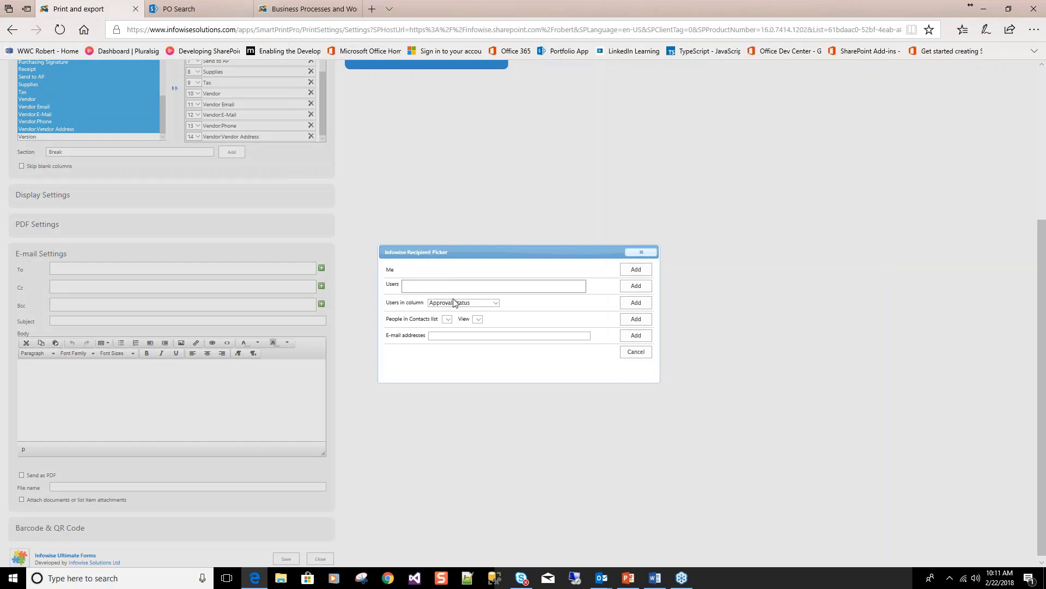
left_click(457, 303)
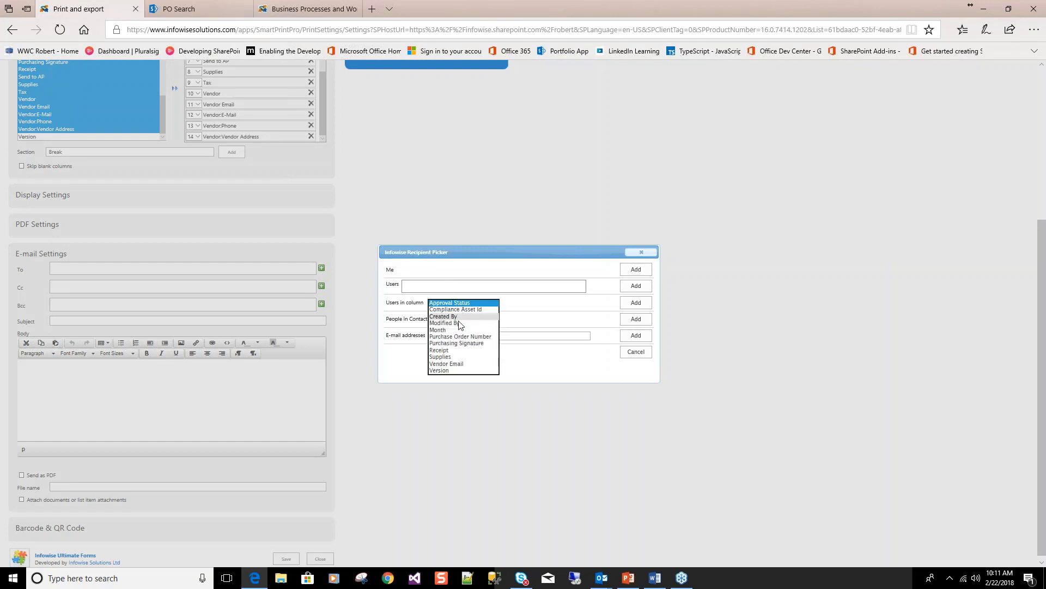
left_click(512, 315)
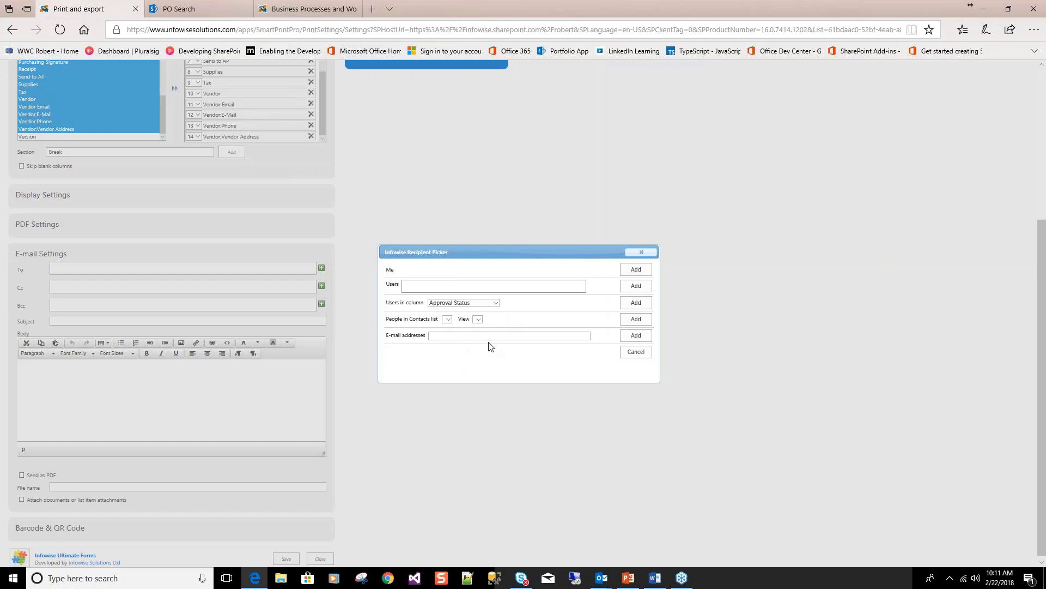
left_click(645, 254)
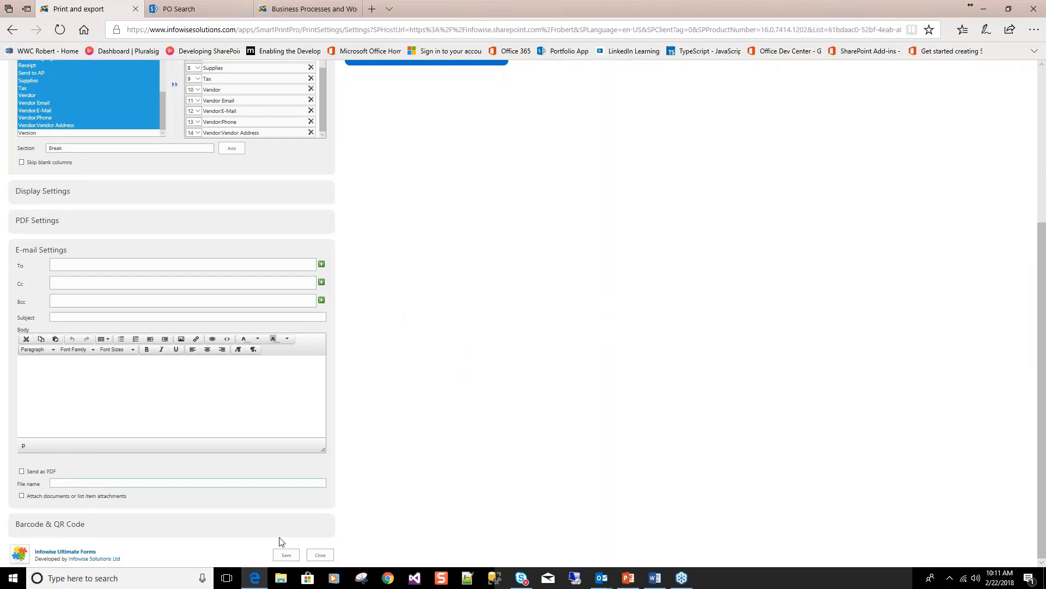
left_click(289, 555)
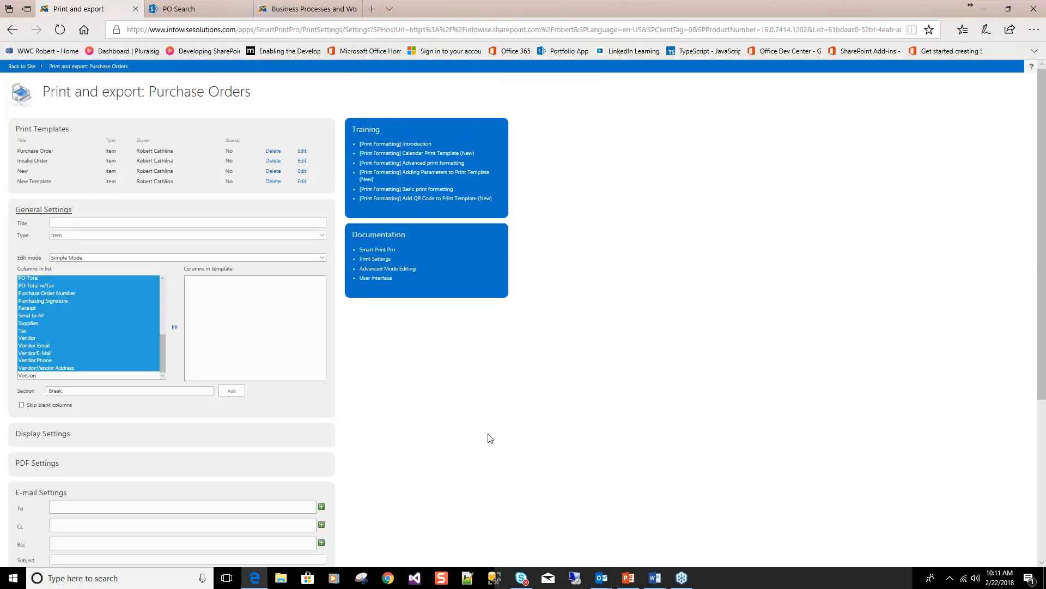
Switch to PowerPoint and present from the "...One Click to Send" slide on to the Associated Items and Associated Items Summary slide
left_click(629, 579)
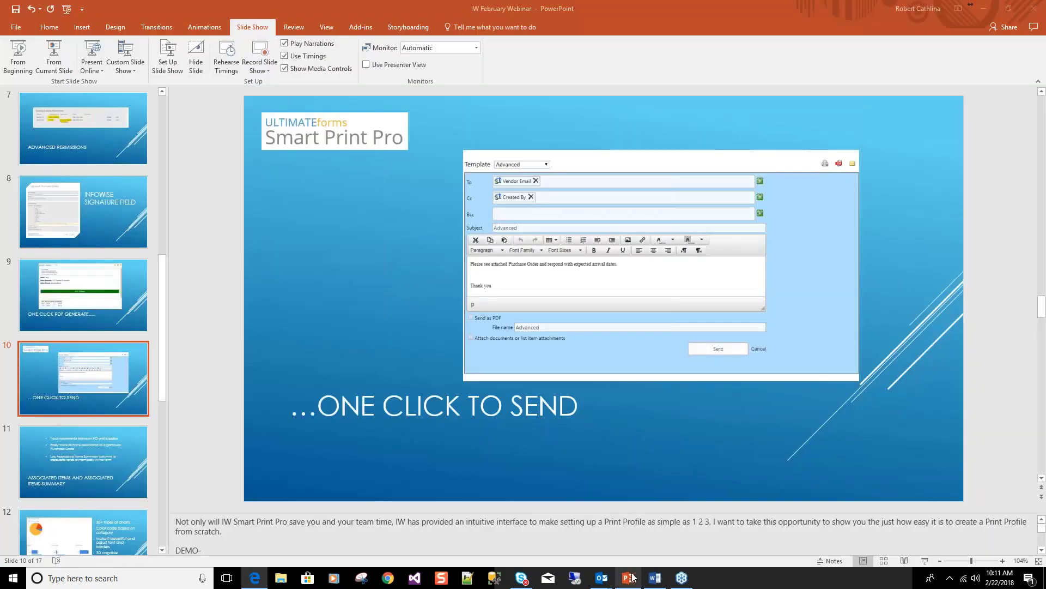
left_click(55, 57)
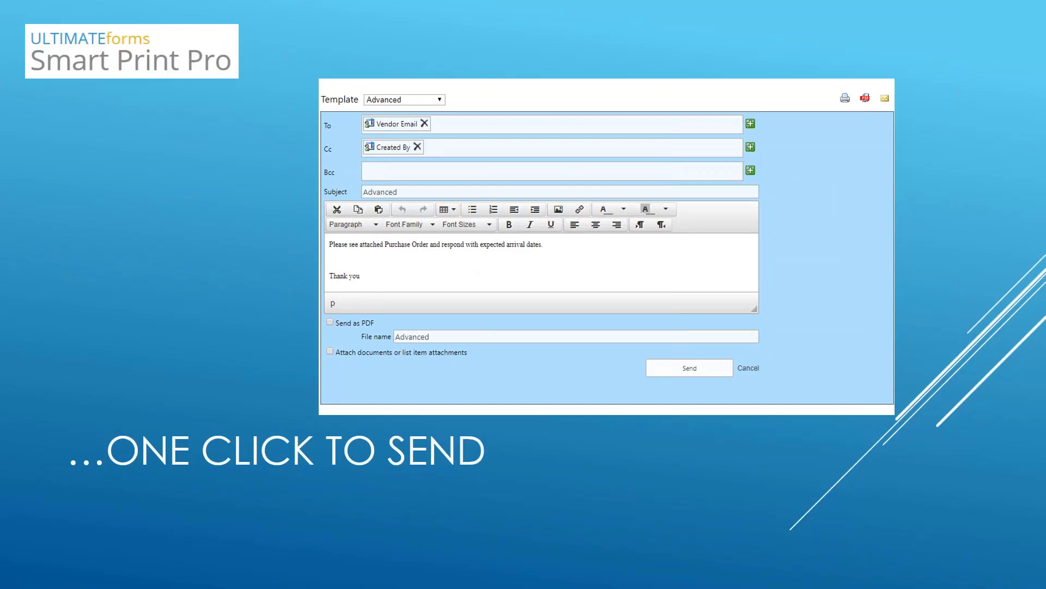
key("Right")
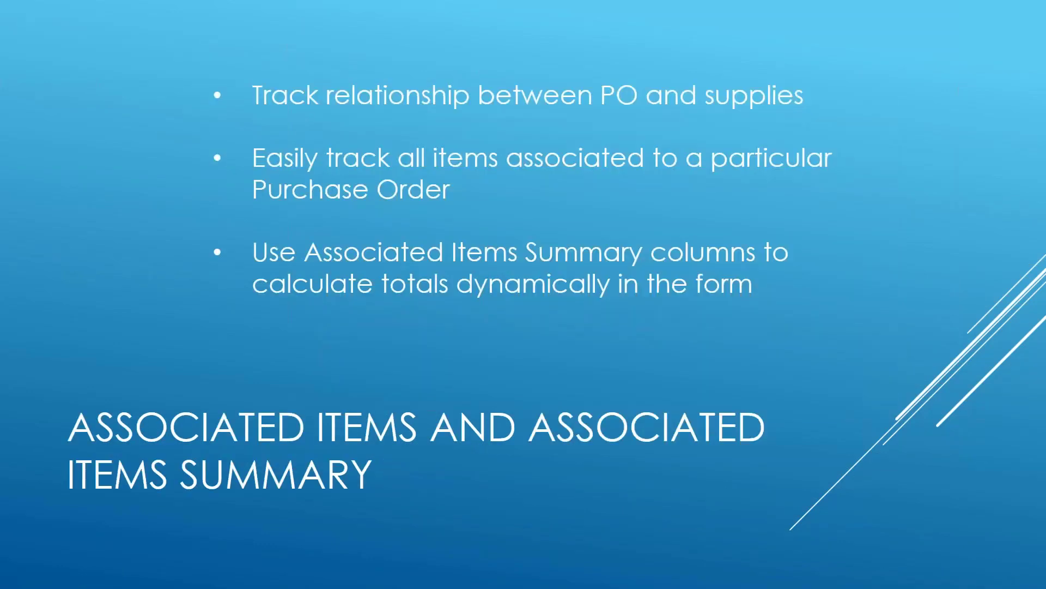
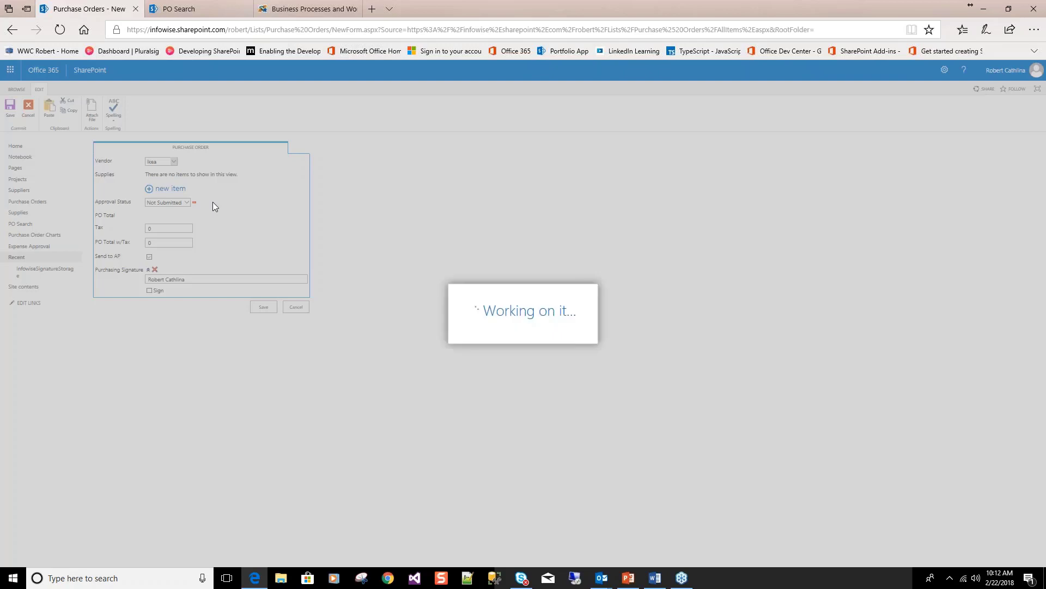
Add a Desk supply item with an item cost of 95 and a quantity of 12 to the Ikea purchase order
type("Desk")
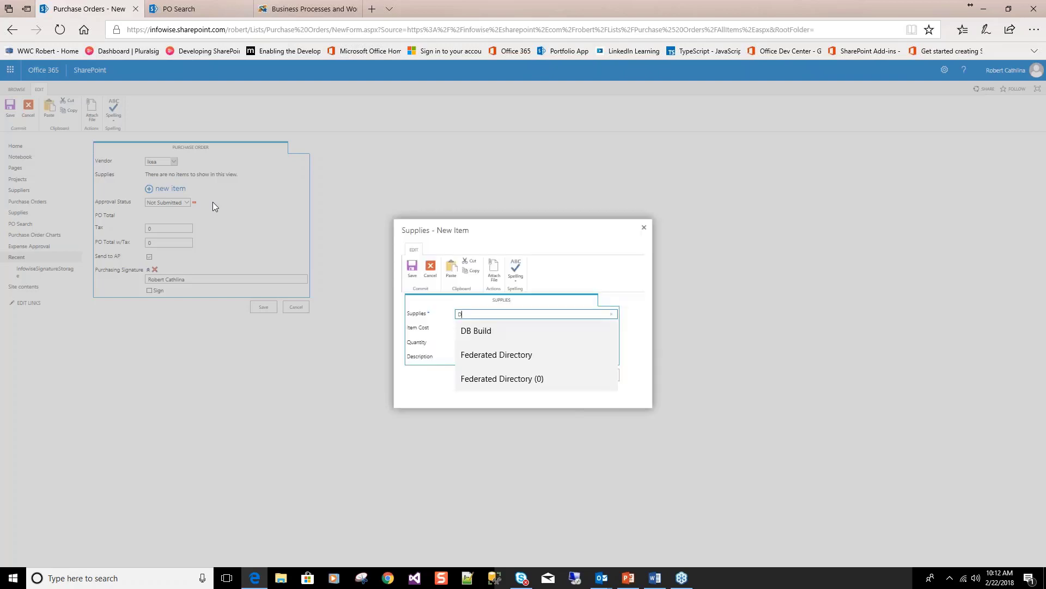
key("Tab")
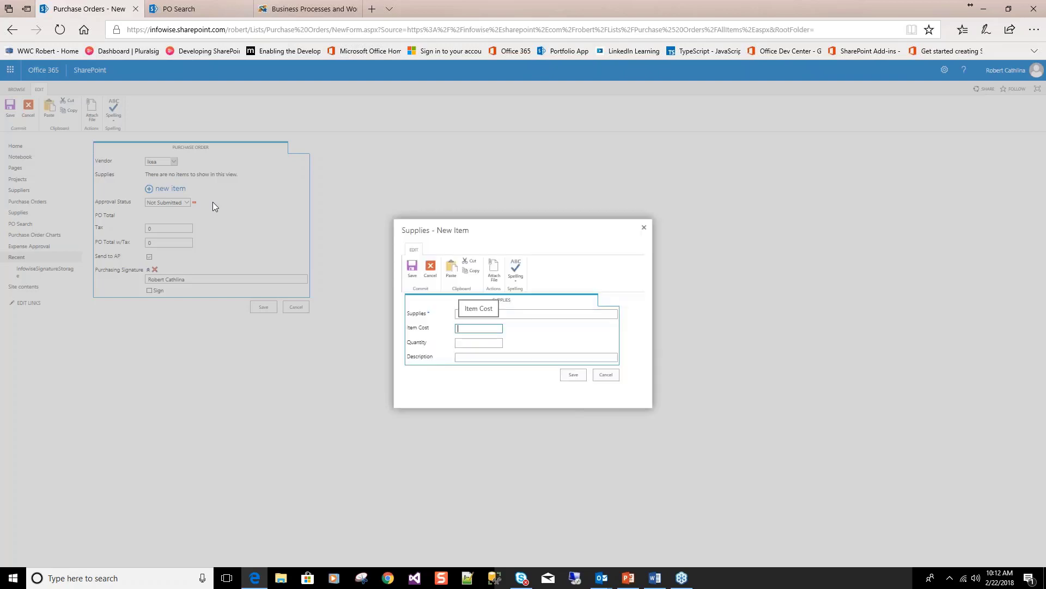
type("95")
key("Tab")
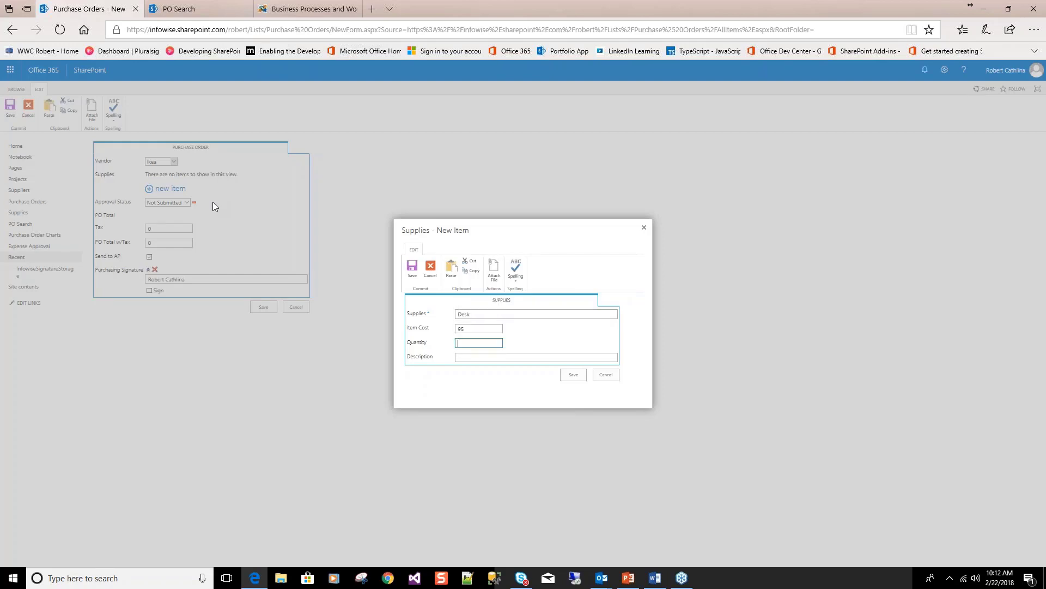
type("12")
left_click(575, 376)
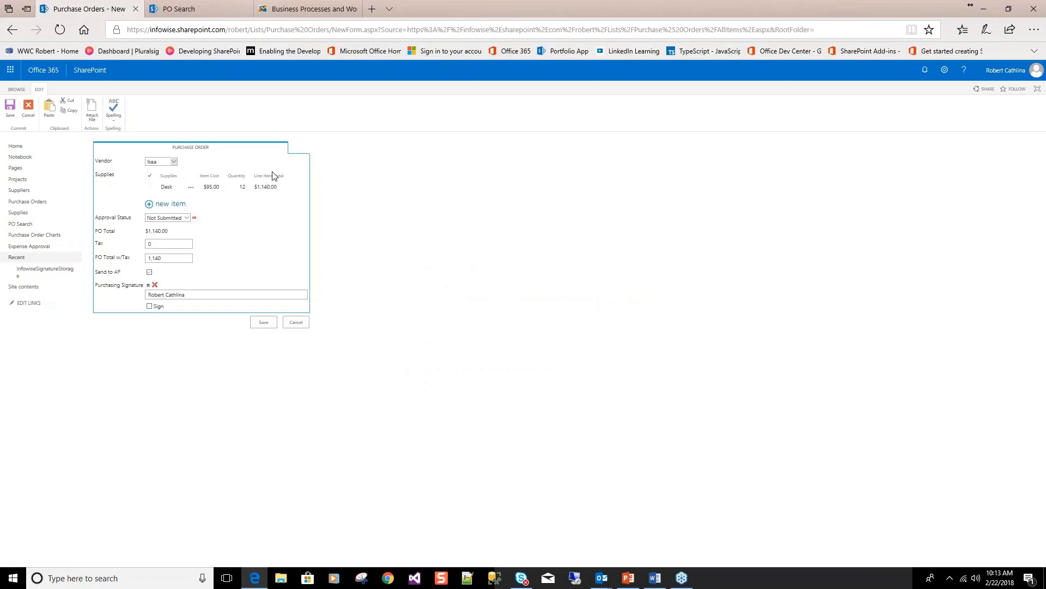
Add a second supply item, Chair, with an item cost of 50 and a quantity of 18
left_click(175, 206)
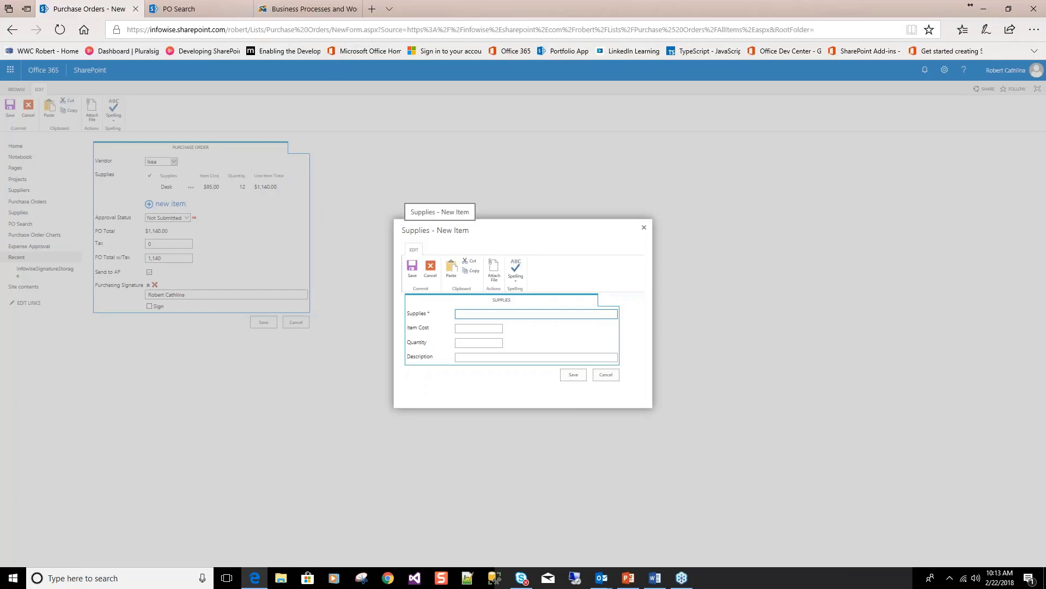
type("Chair")
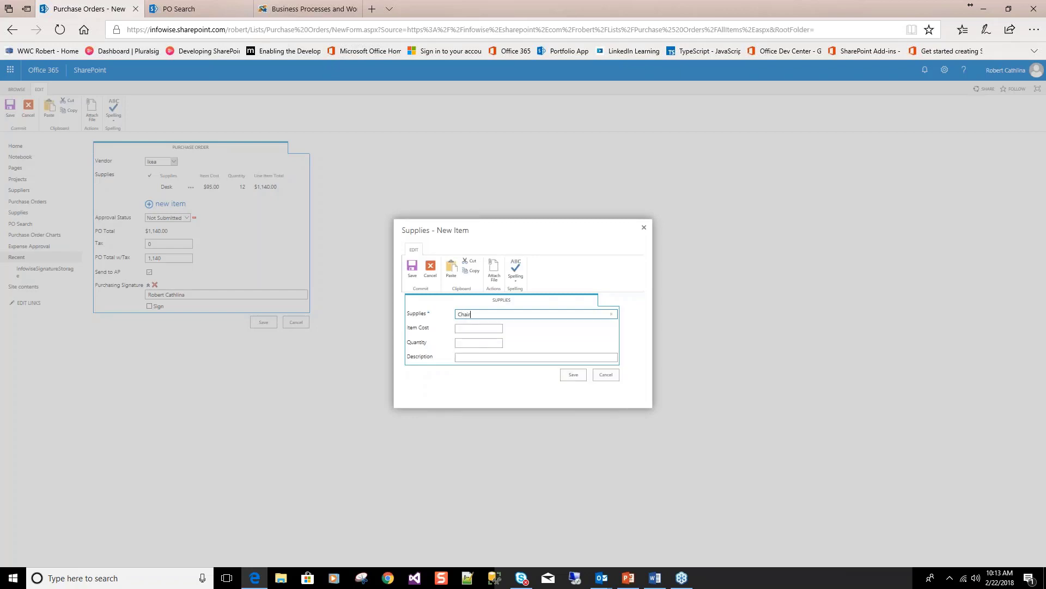
key("Tab")
type("50")
key("Tab")
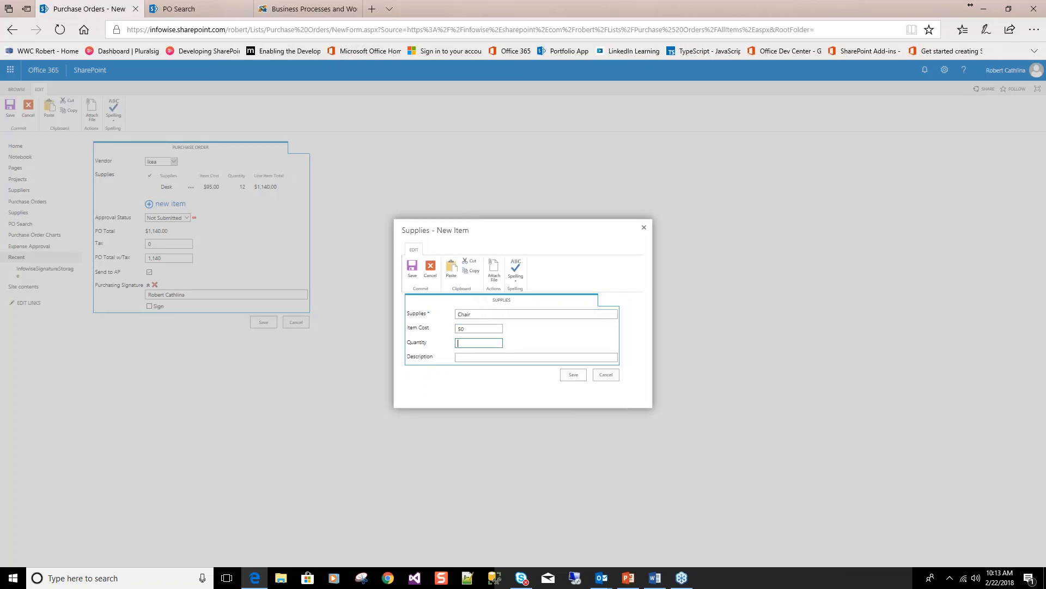
type("18")
left_click(574, 373)
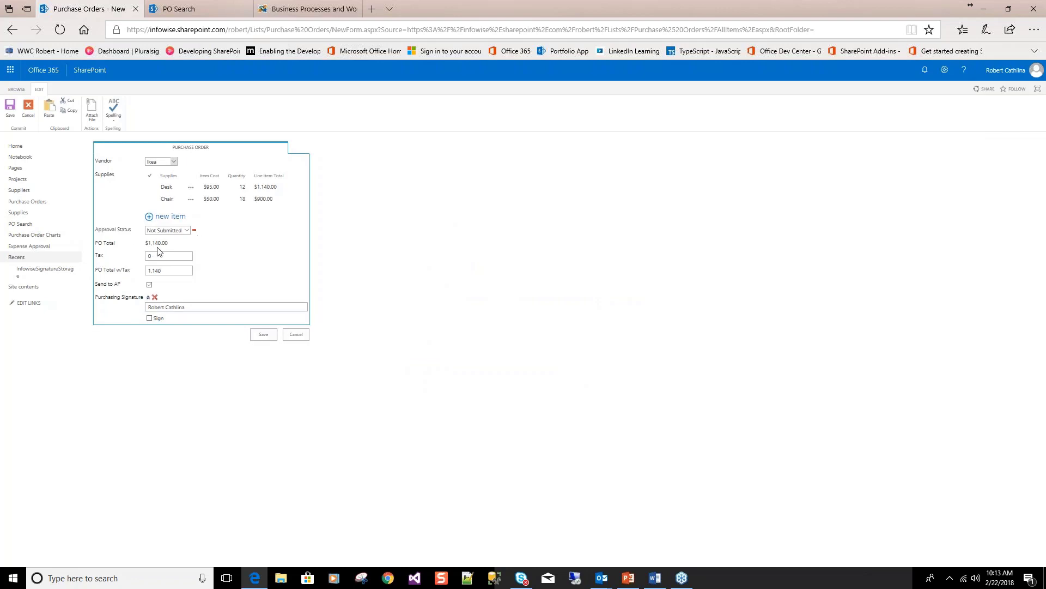
Set the purchase order's tax to 7
left_click(161, 256)
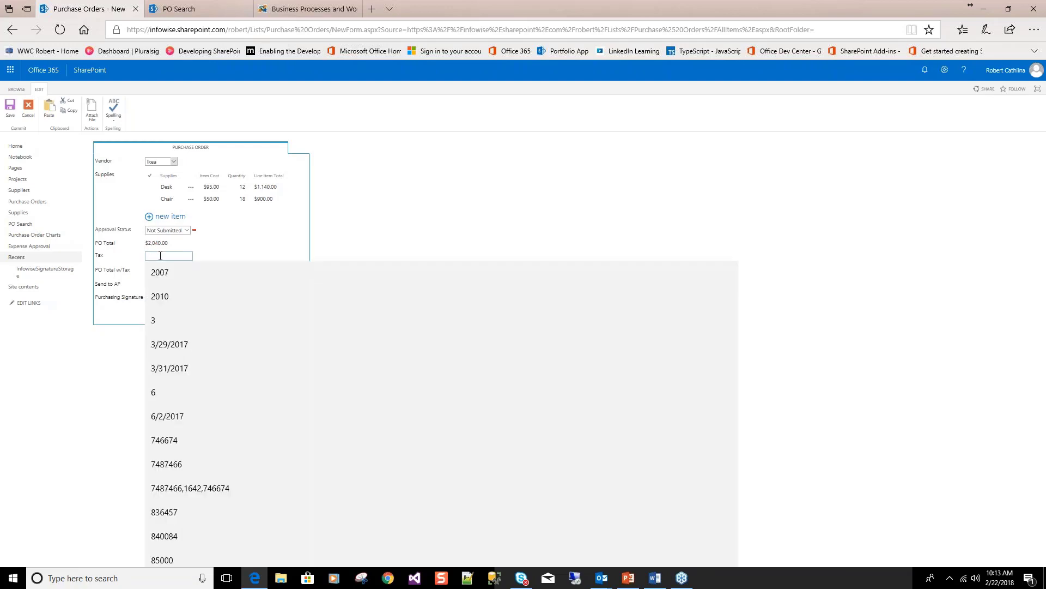
type("7")
key("Tab")
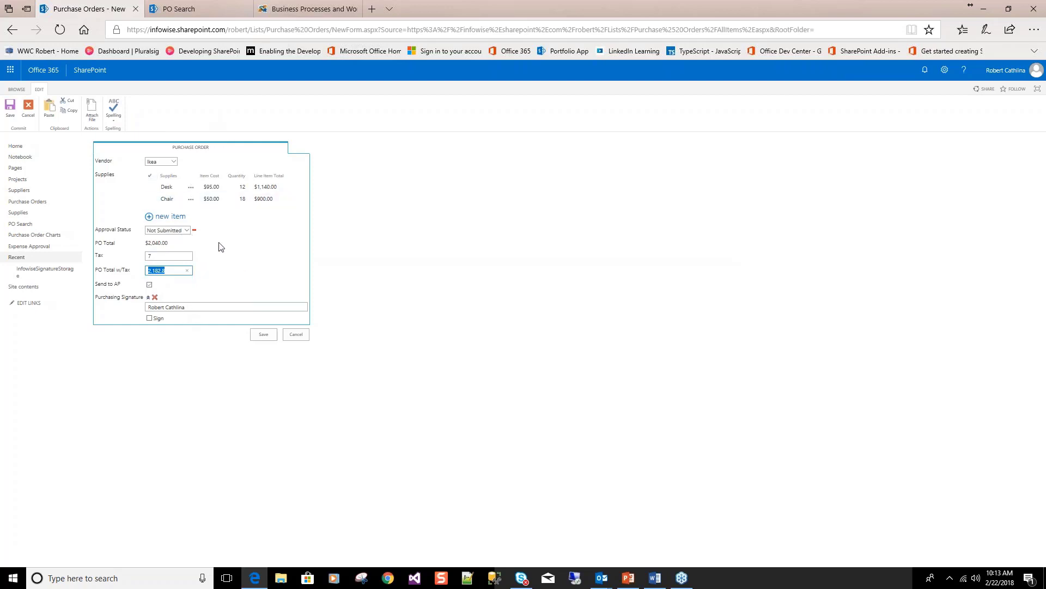
Set the approval status to Sent to Vendor, disable Send to AP, and save the purchase order with the purchasing signature signed
left_click(187, 231)
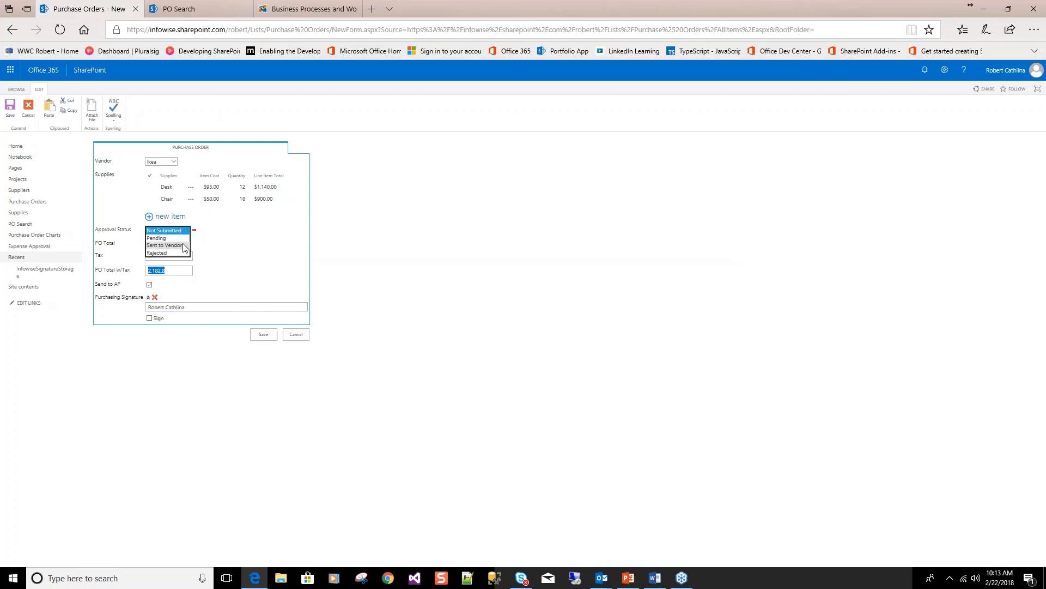
left_click(184, 245)
left_click(149, 284)
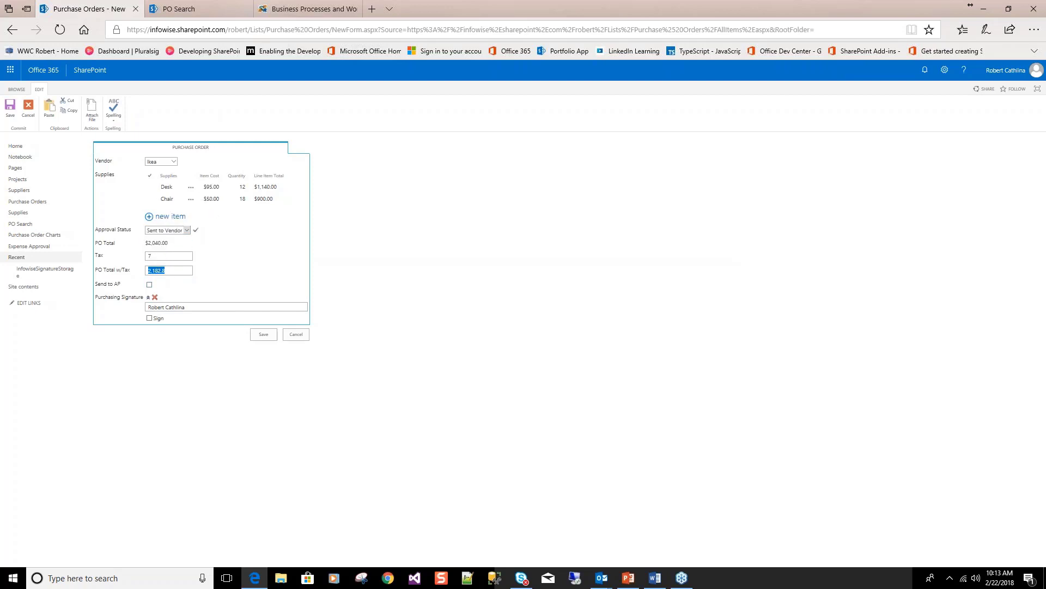
left_click(149, 317)
left_click(261, 335)
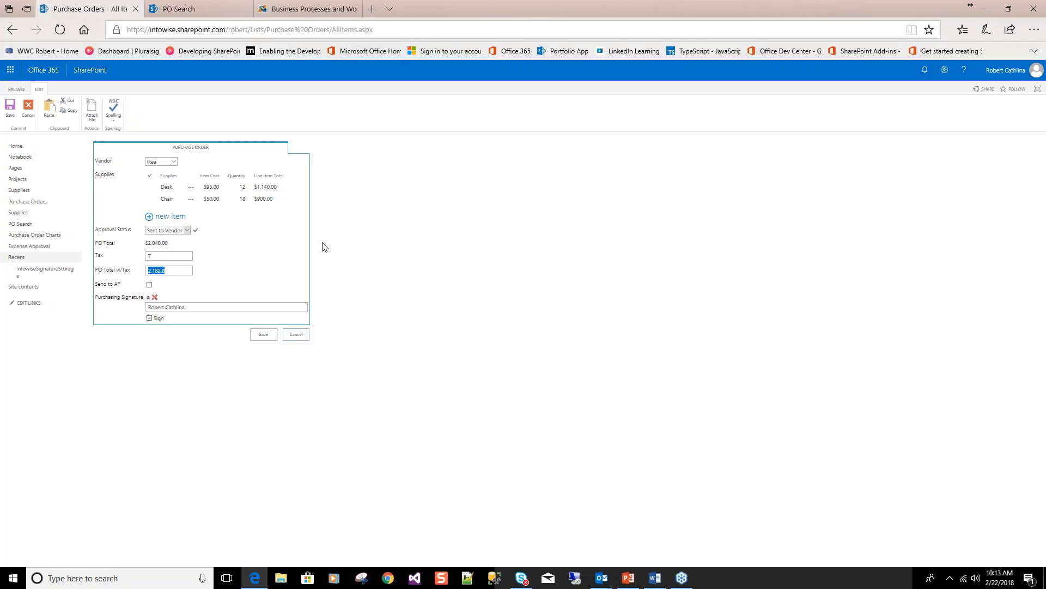
Open the print preview of the newest Ikea purchase order and review its buyer, seller, supplies and totals
scroll(289, 381, "down", 2)
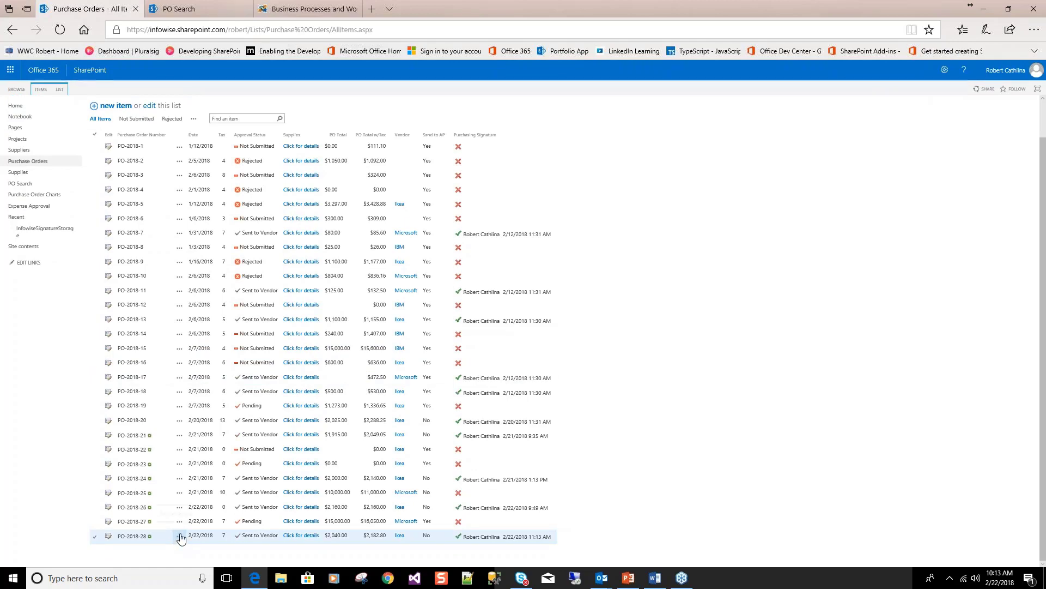
left_click(180, 537)
mouse_move(199, 557)
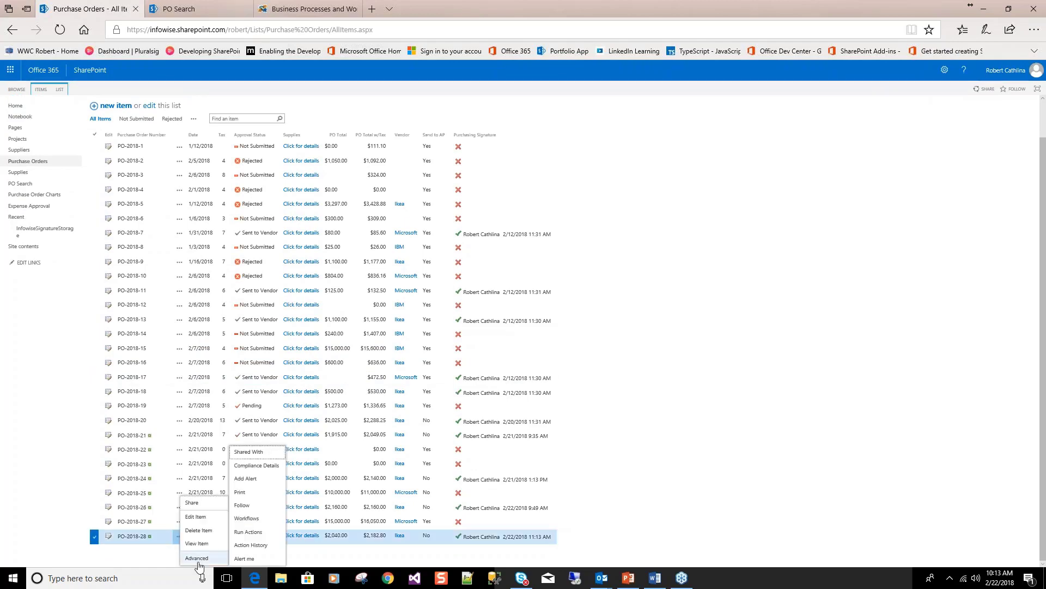
left_click(256, 491)
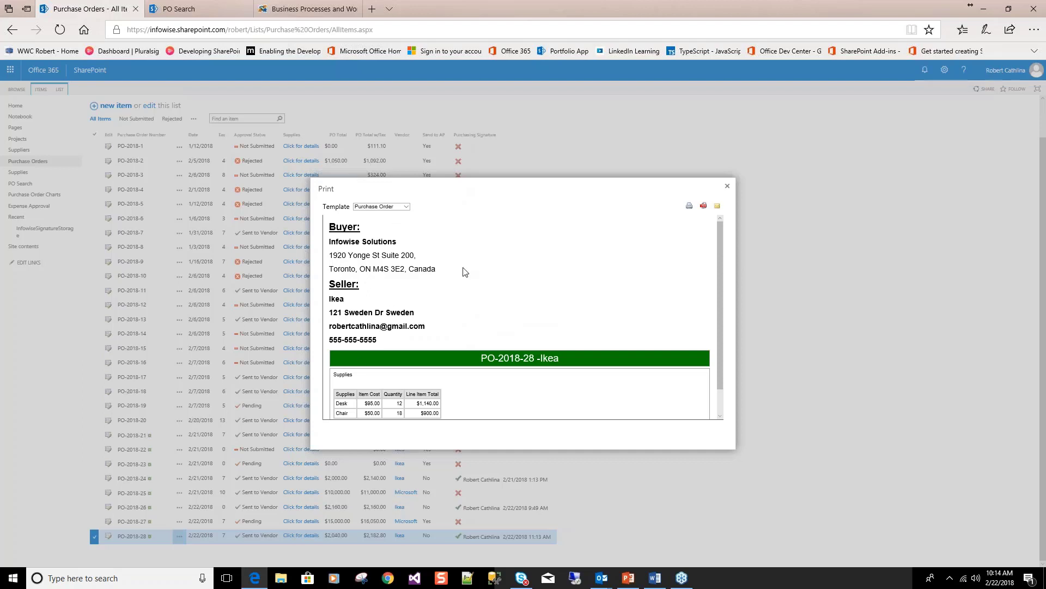
scroll(463, 271, "down", 1)
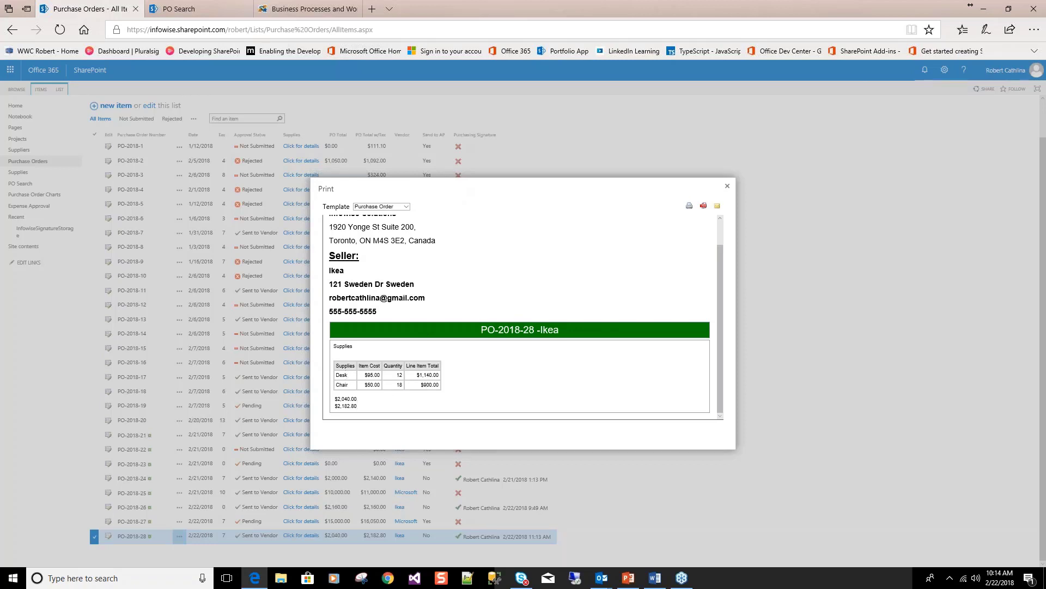
double_click(346, 398)
double_click(345, 406)
scroll(518, 231, "up", 1)
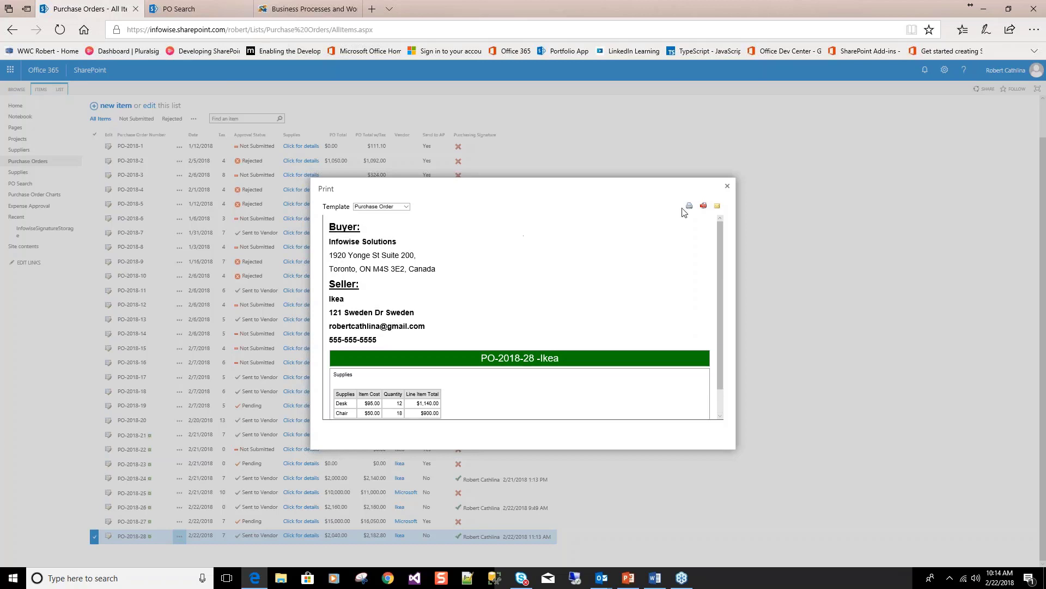
E-mail the purchase order to the preset recipients as a PDF and close the print preview
left_click(718, 209)
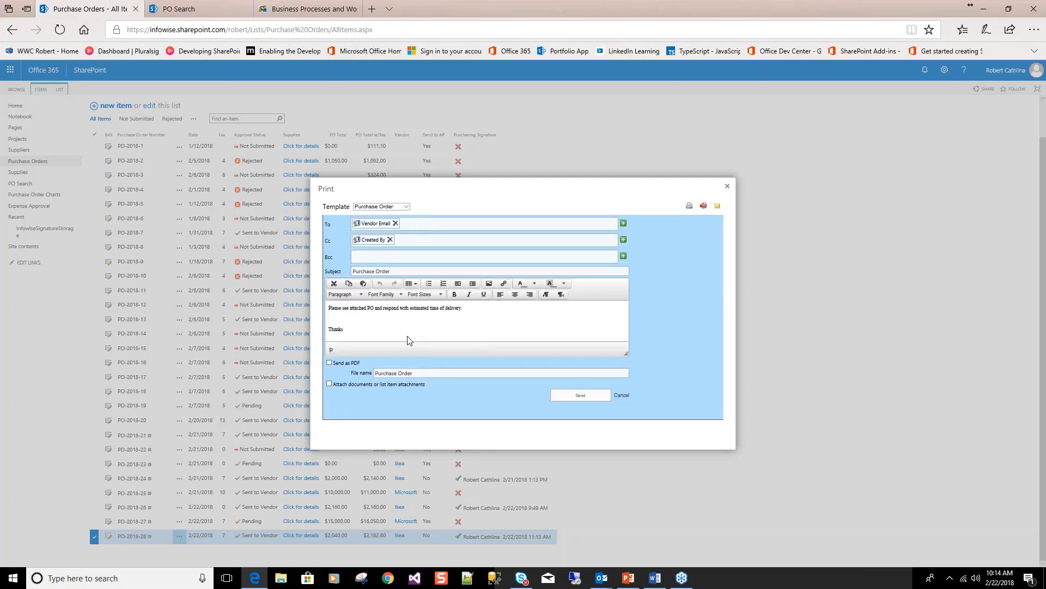
left_click(330, 363)
left_click(587, 398)
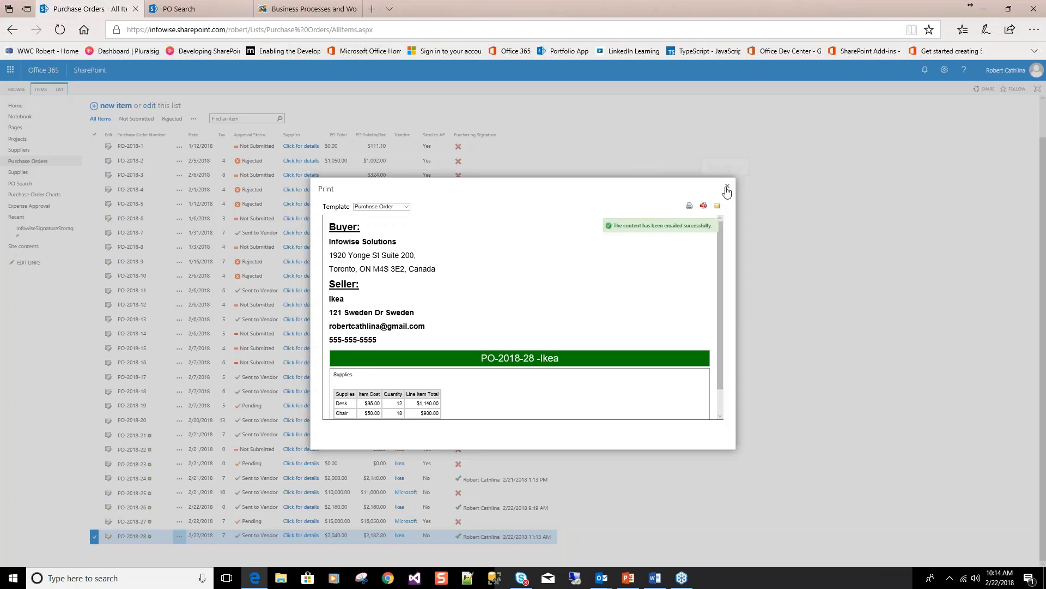
left_click(727, 189)
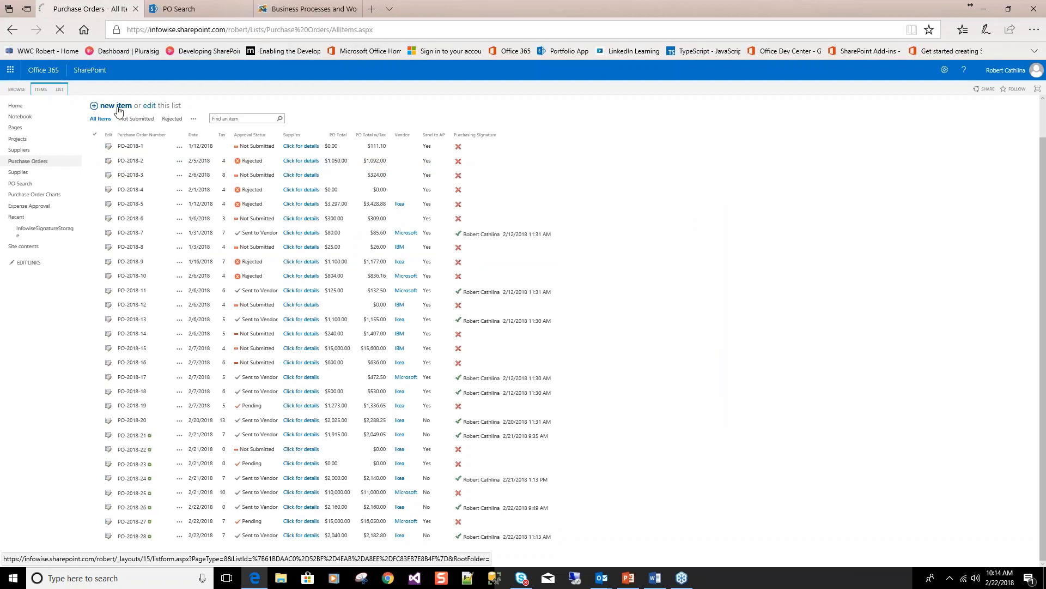
Create a new purchase order with Microsoft as the vendor
left_click(119, 107)
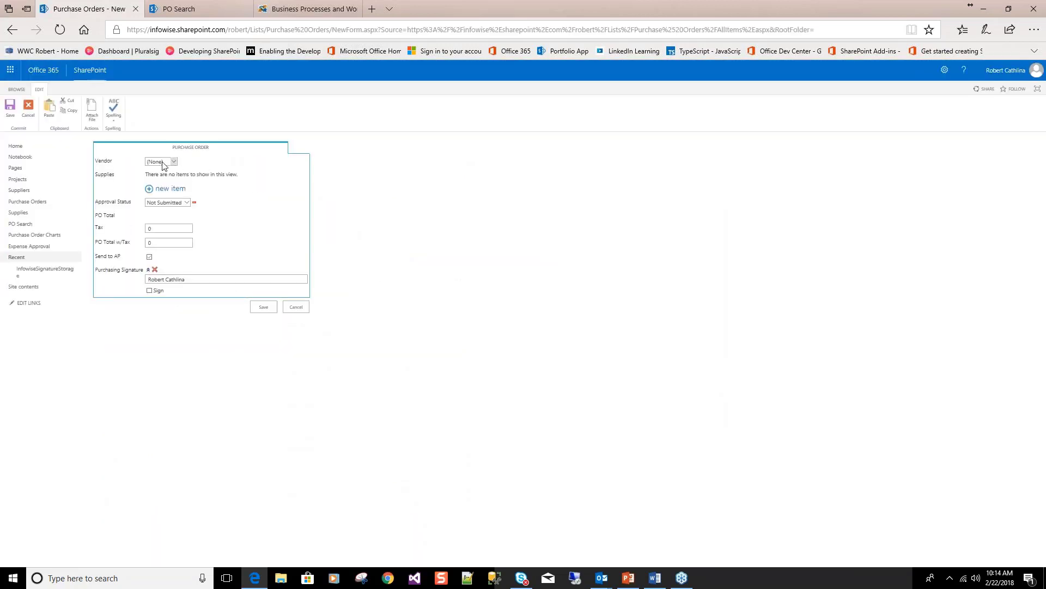
left_click(162, 166)
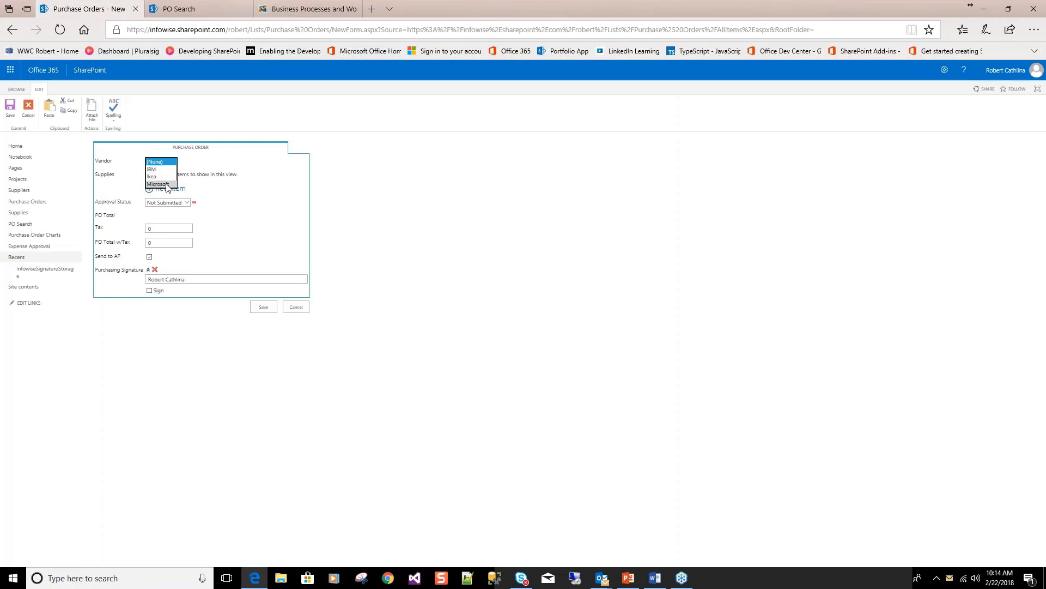
left_click(169, 183)
Add a Server supply item with an item cost of 500 and a quantity of 3, and save the Microsoft purchase order
left_click(170, 189)
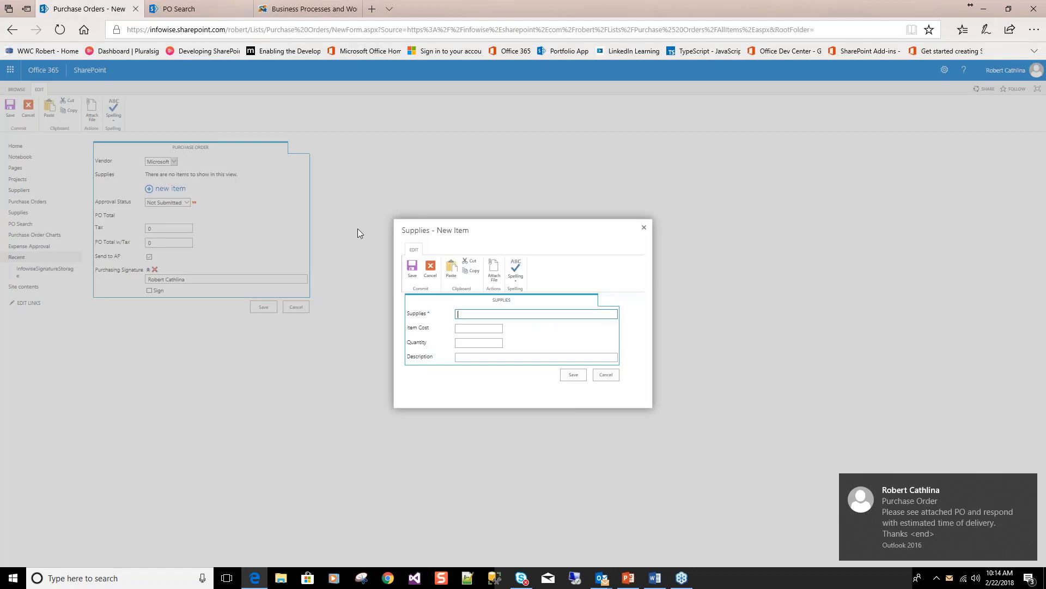
type("Server")
key("Tab")
type("500")
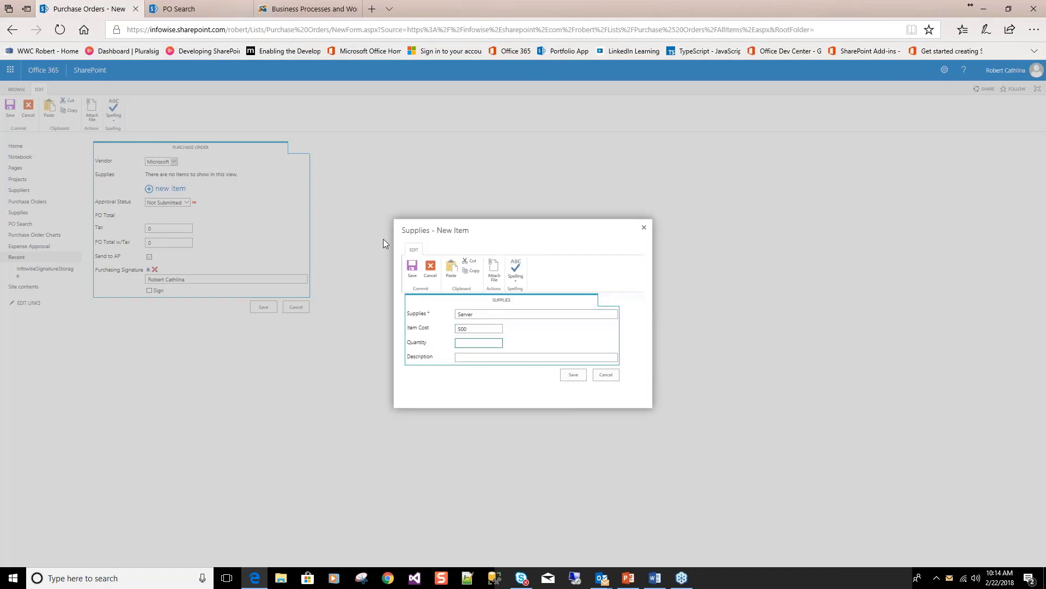
key("Tab")
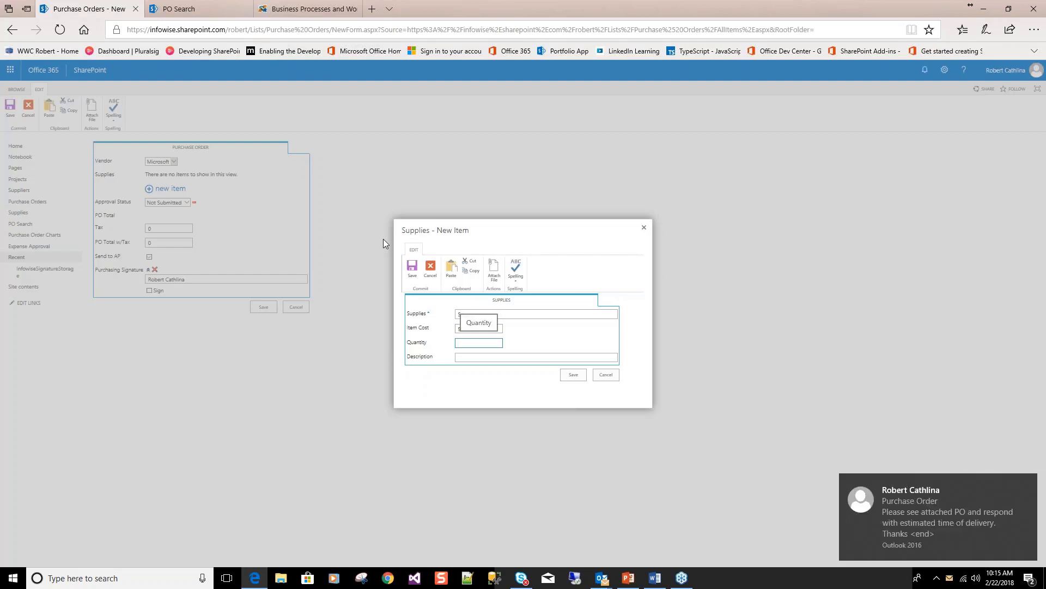
type("3")
key("Tab")
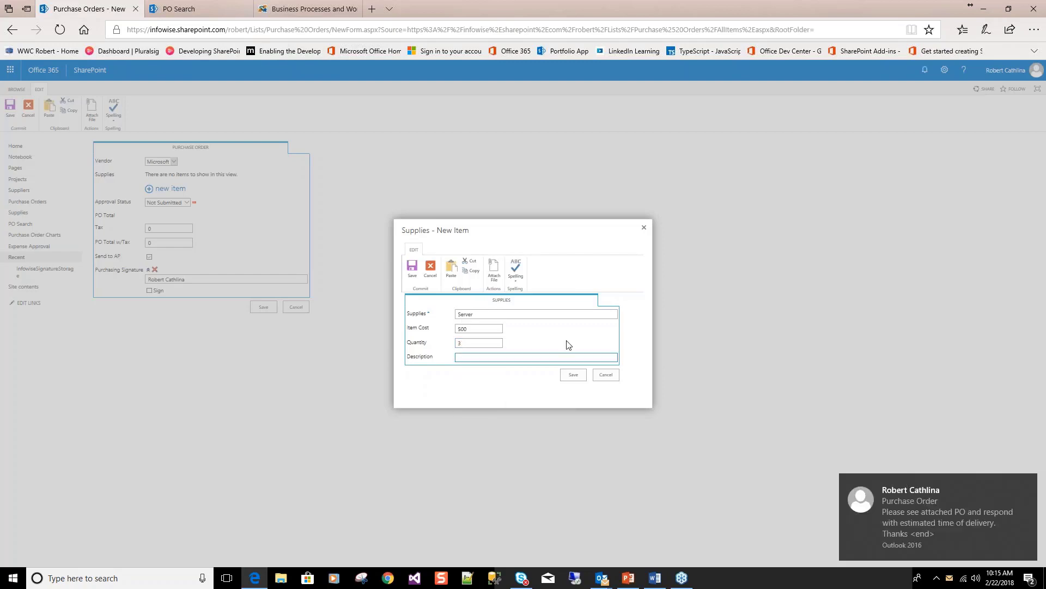
left_click(577, 375)
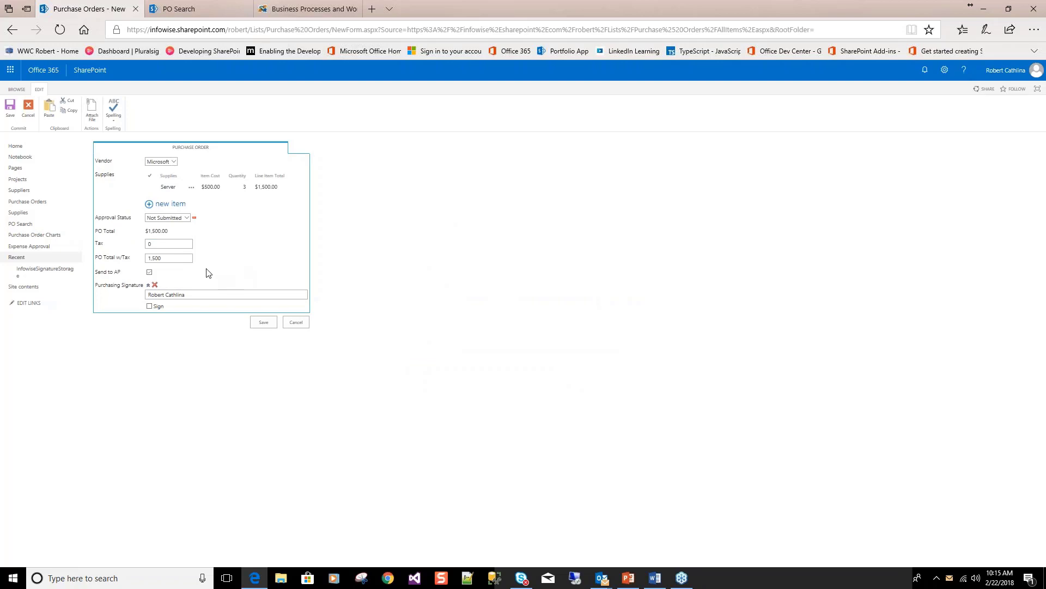
left_click(270, 325)
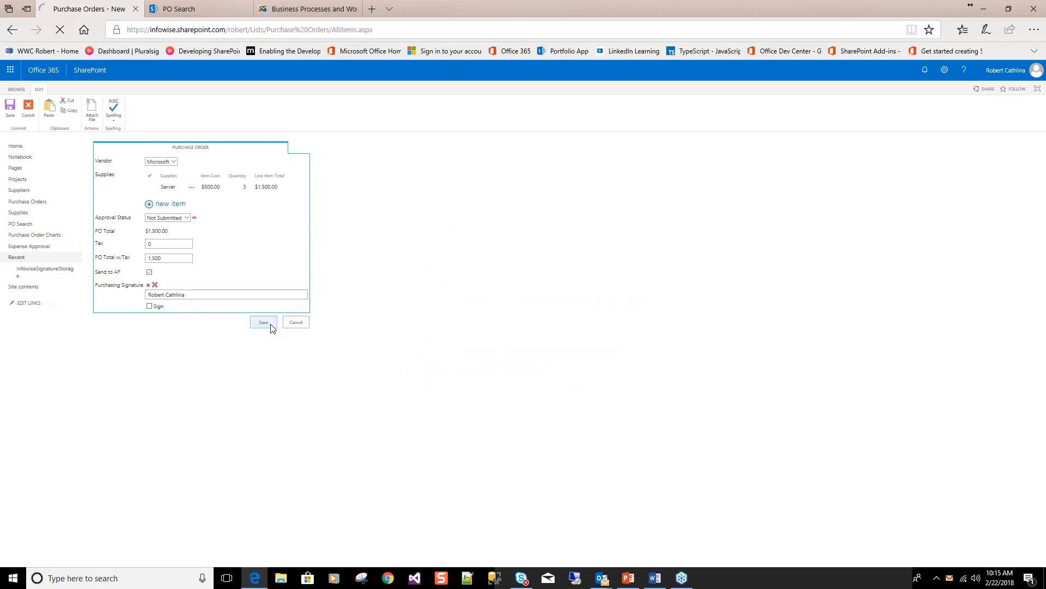
scroll(205, 318, "down", 3)
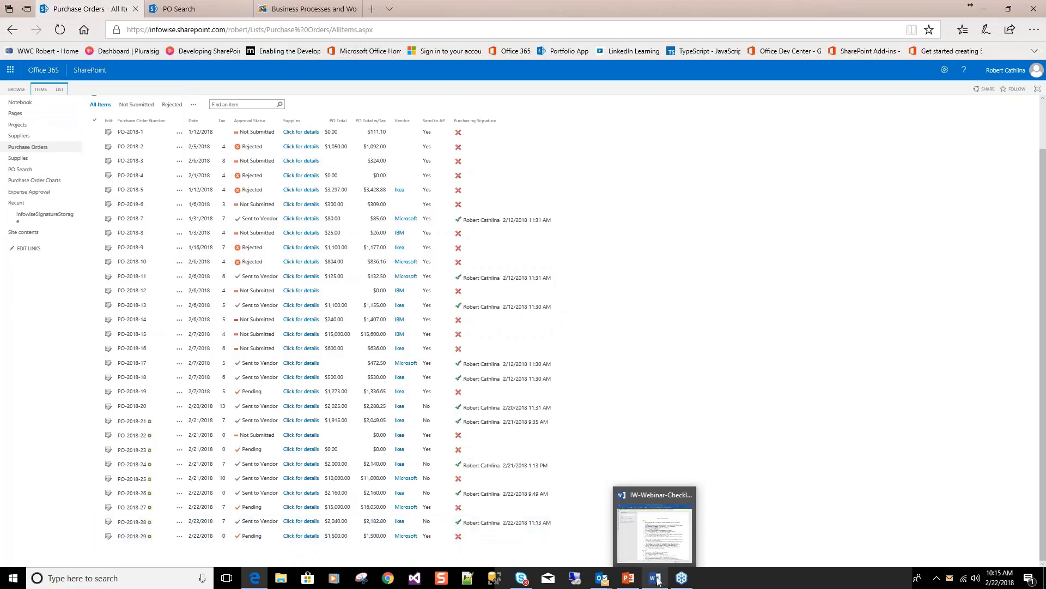
Switch to Outlook and read the newest Purchase Order e-mail, viewing its attached Purchase Order.pdf before closing the attachment
mouse_move(609, 583)
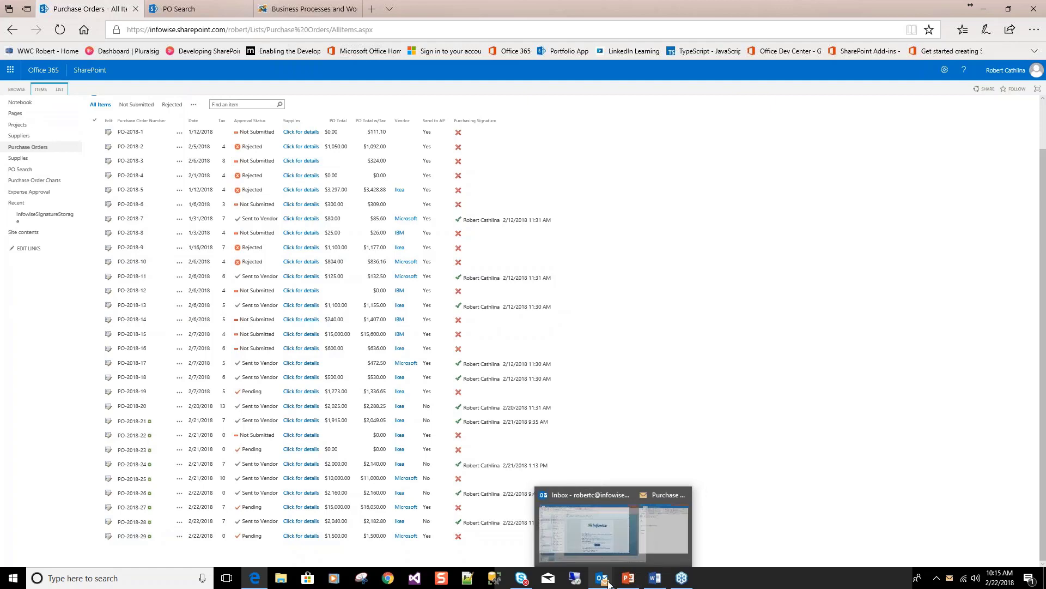
left_click(598, 543)
left_click(192, 156)
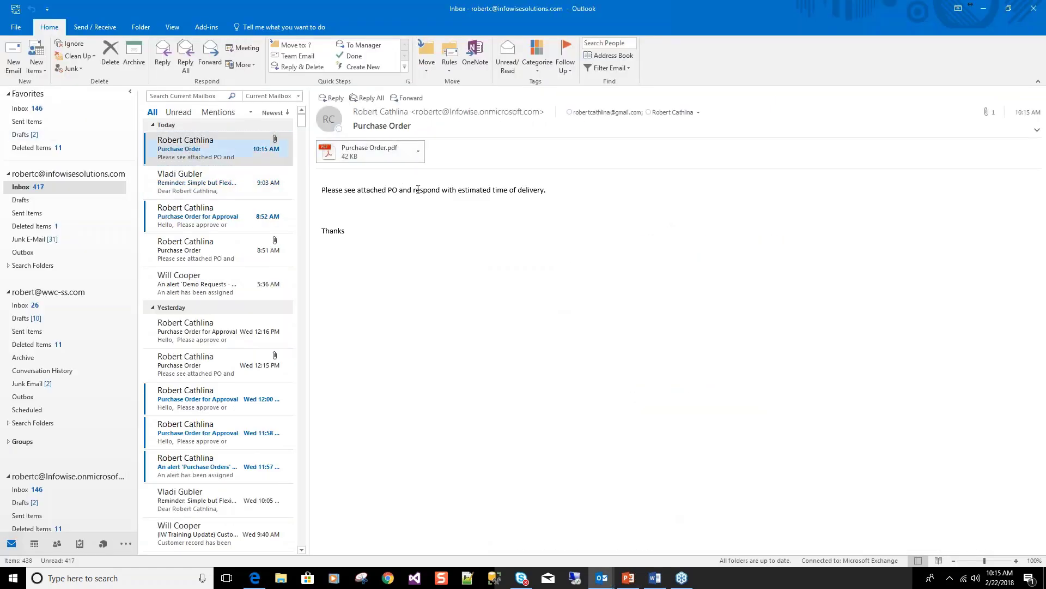
left_click_drag(322, 189, 534, 221)
left_click(399, 150)
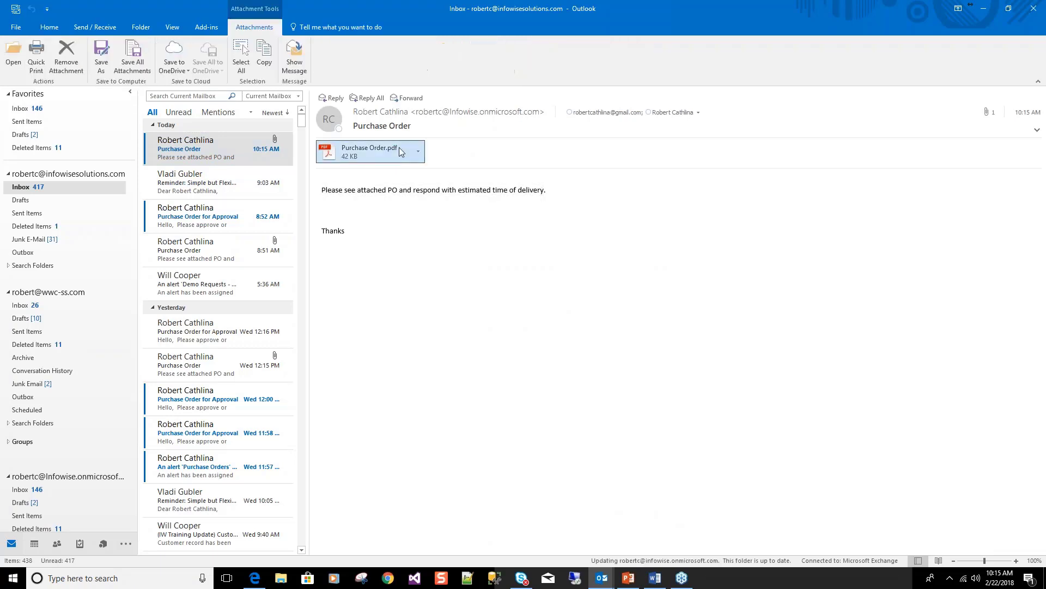
double_click(401, 152)
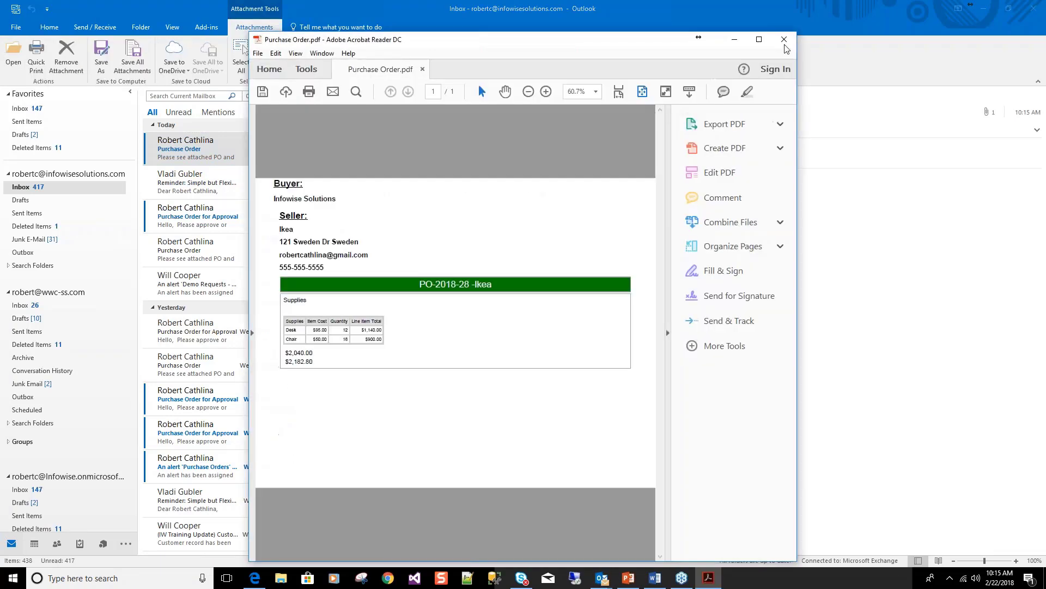
left_click(784, 39)
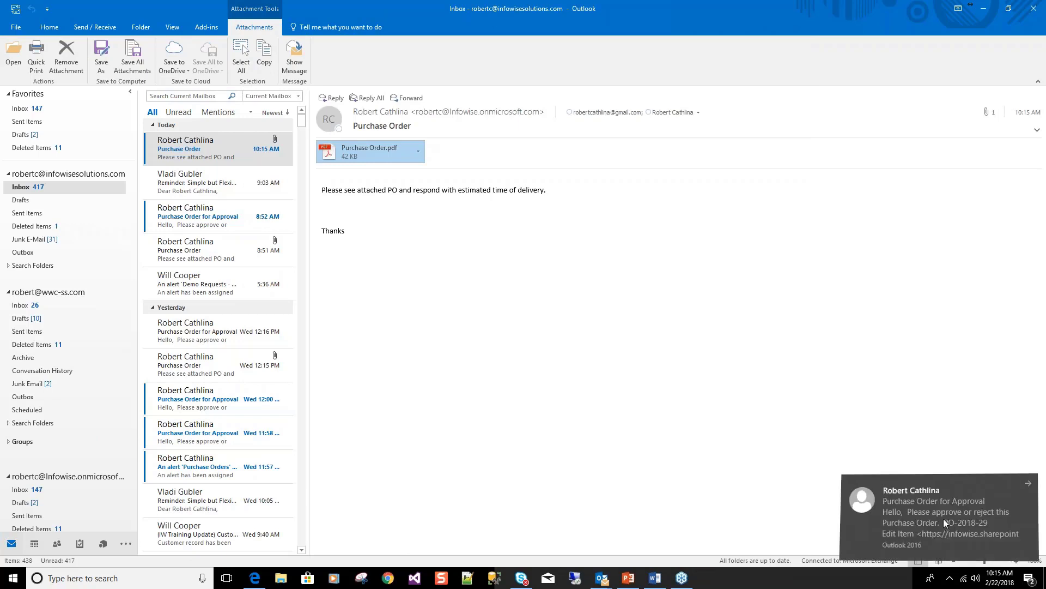
Open the Purchase Order for Approval e-mail, follow its Edit Item link, view the Approval Status options and close the form without saving
left_click(874, 503)
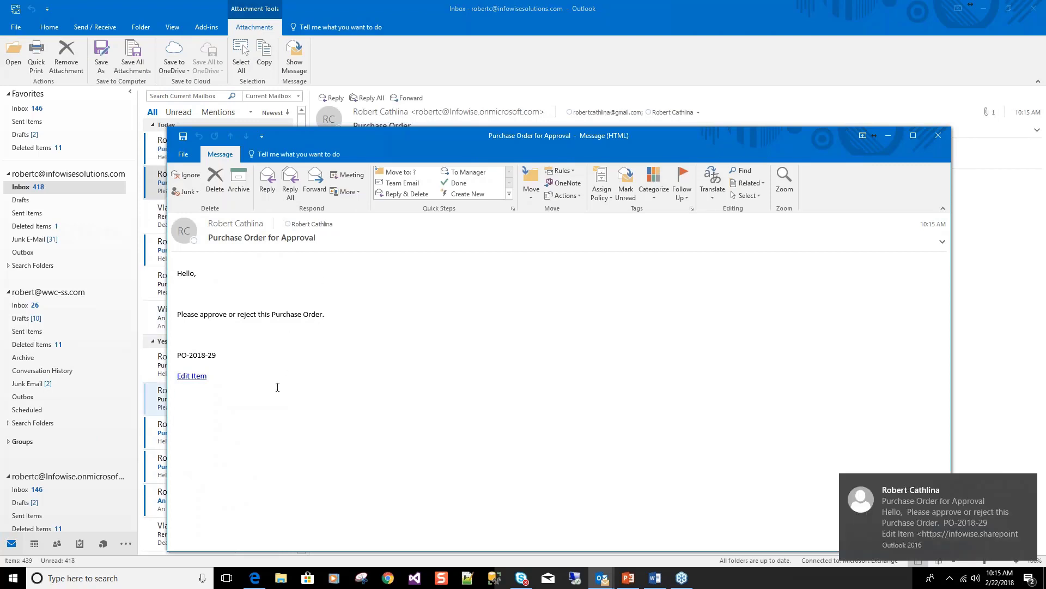
left_click(199, 376)
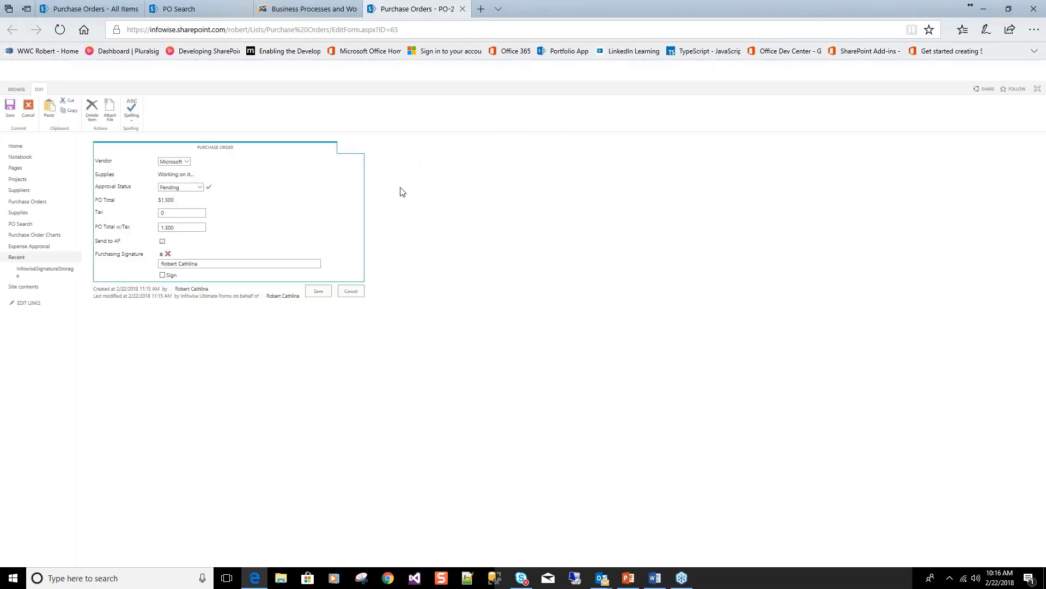
left_click(200, 217)
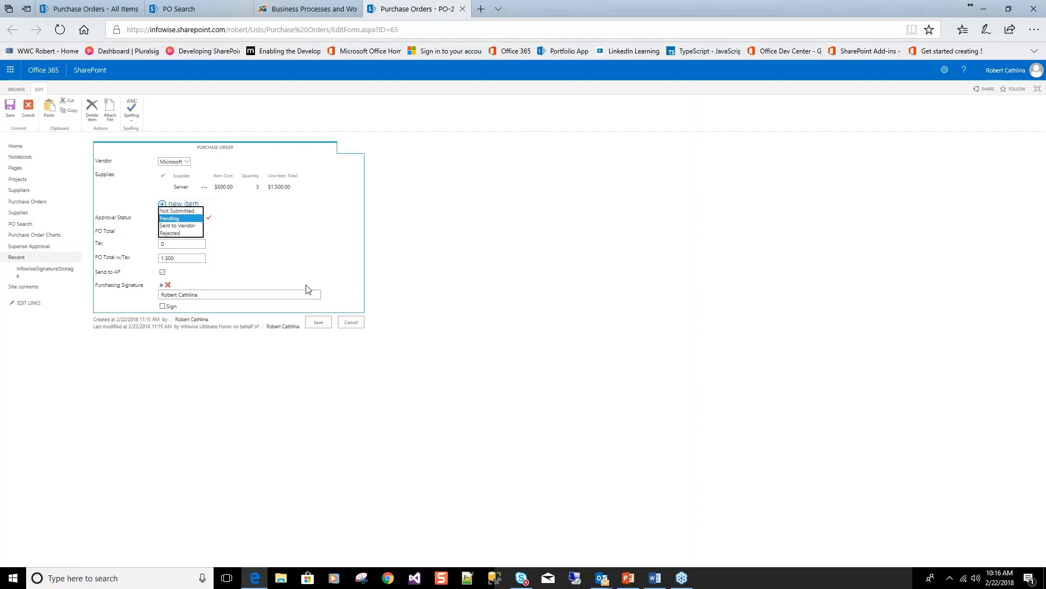
left_click(462, 9)
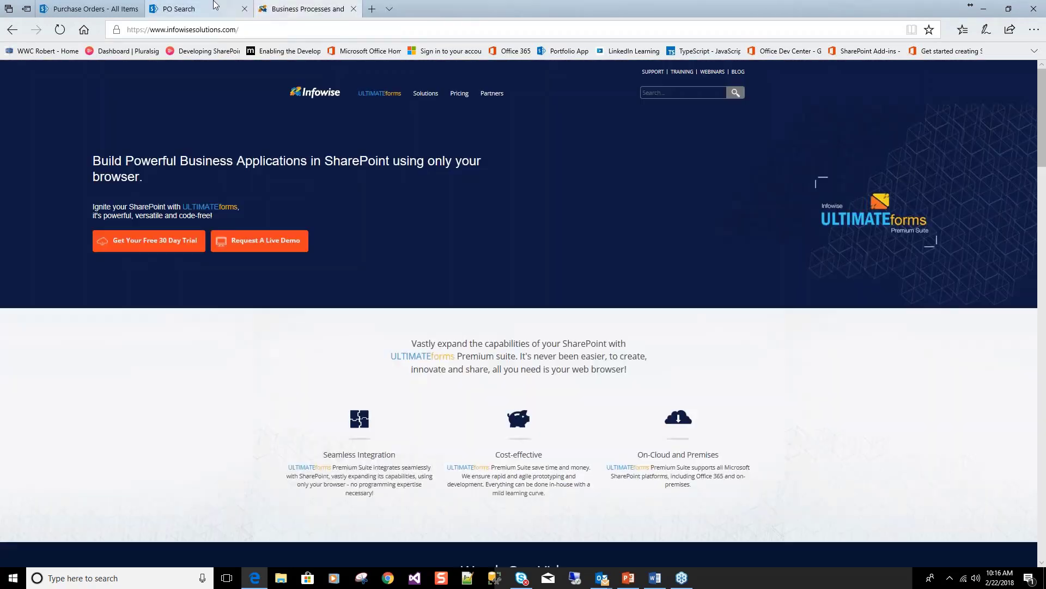
In the Purchase Orders list, view the print preview template of the Not Submitted Ikea order dated 2/21/2018, and close the preview
left_click(122, 9)
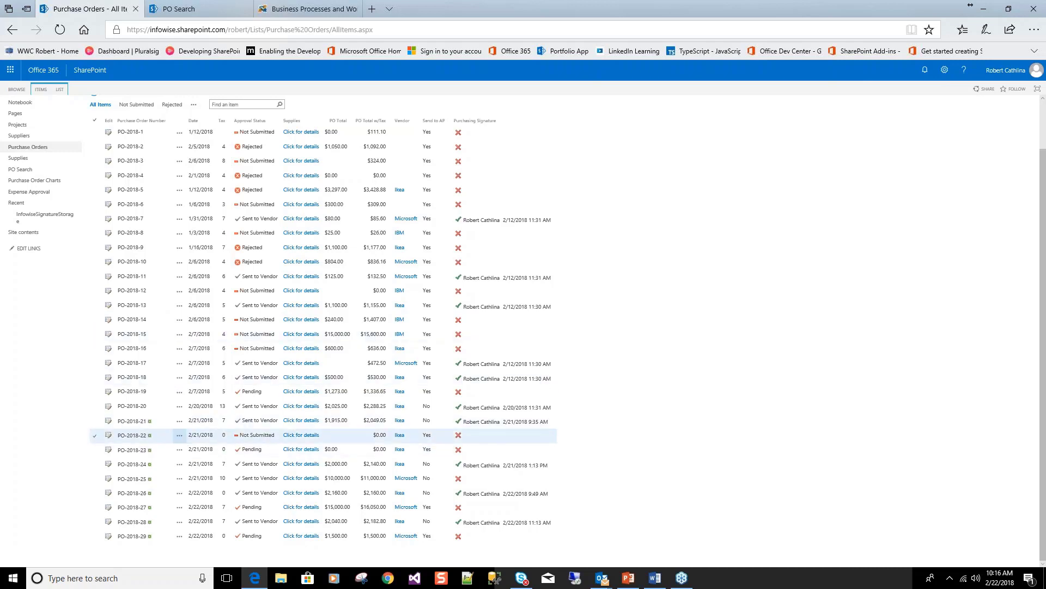
left_click(179, 435)
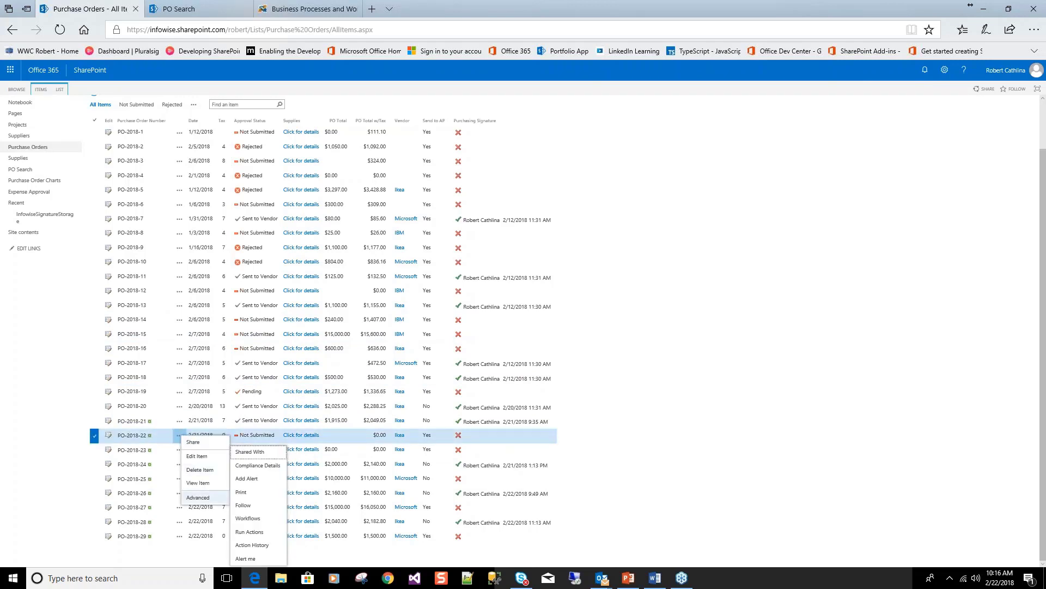
mouse_move(197, 497)
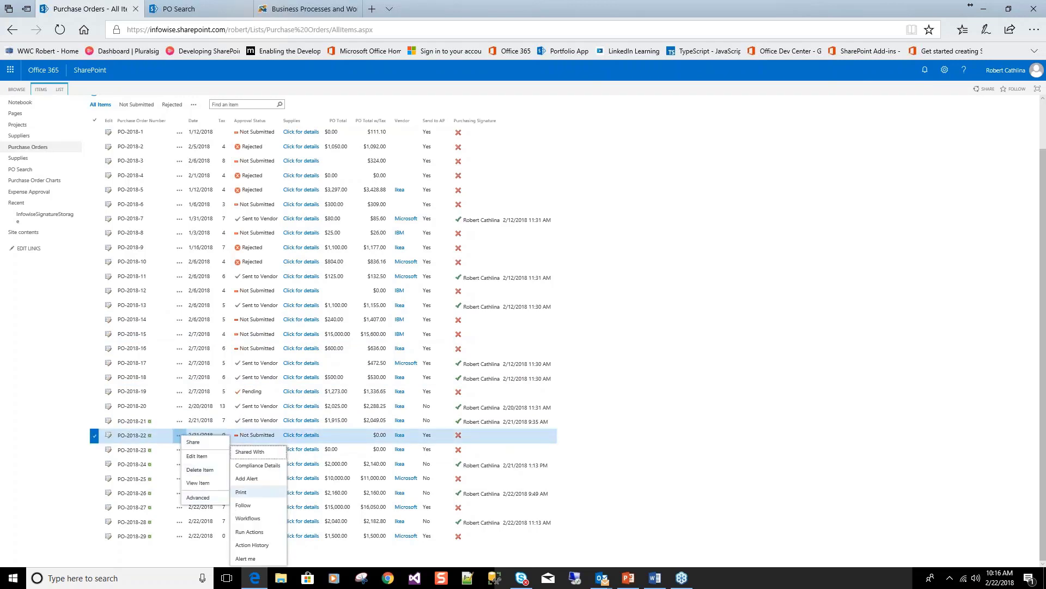
left_click(256, 493)
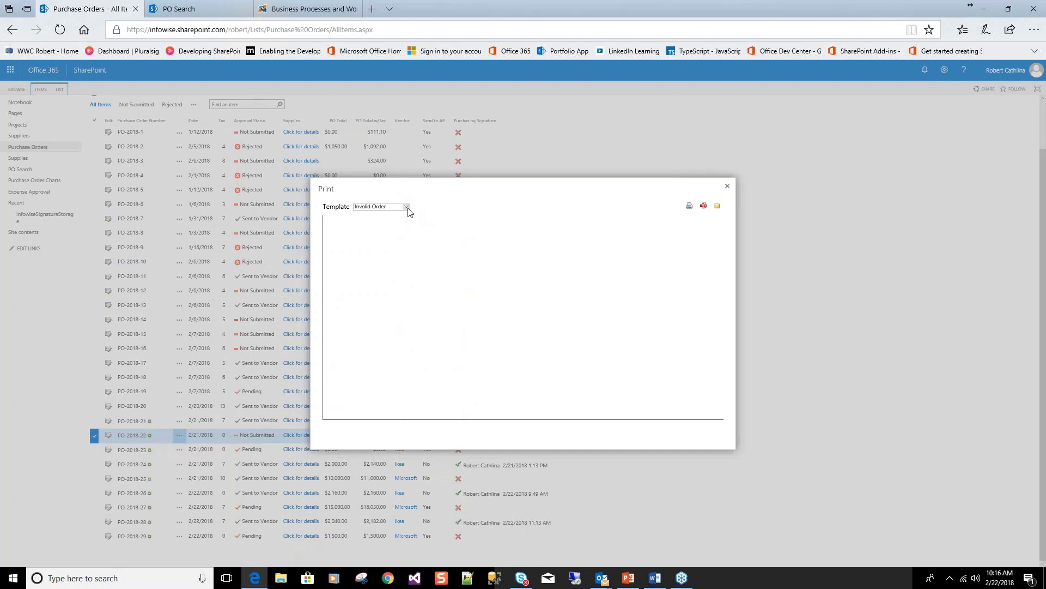
left_click(729, 188)
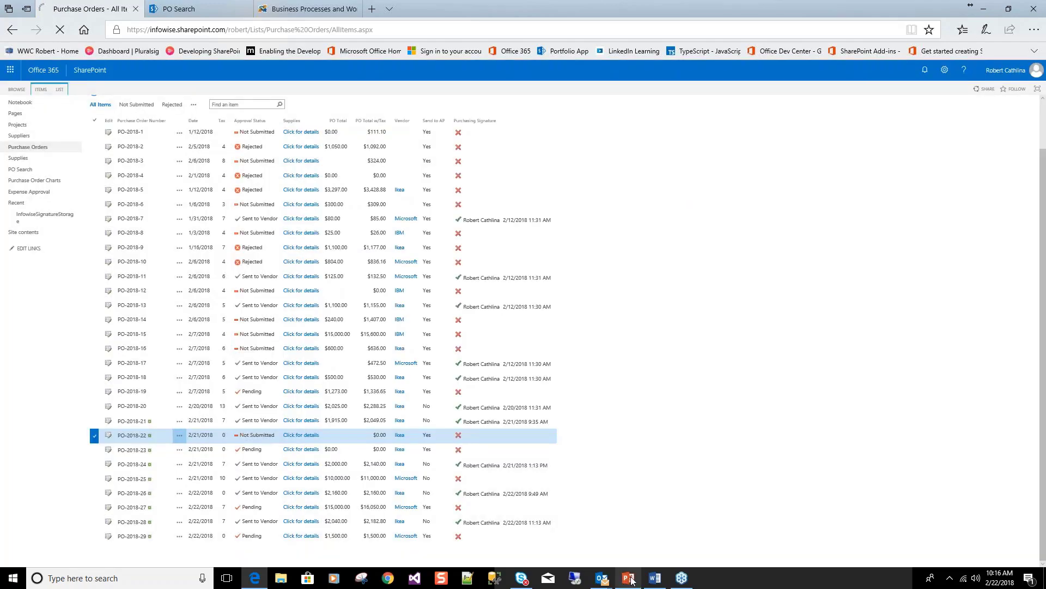
Switch to the IW February Webinar presentation in PowerPoint and start the slide show from the Associated Items and Associated Items Summary slide
left_click(630, 578)
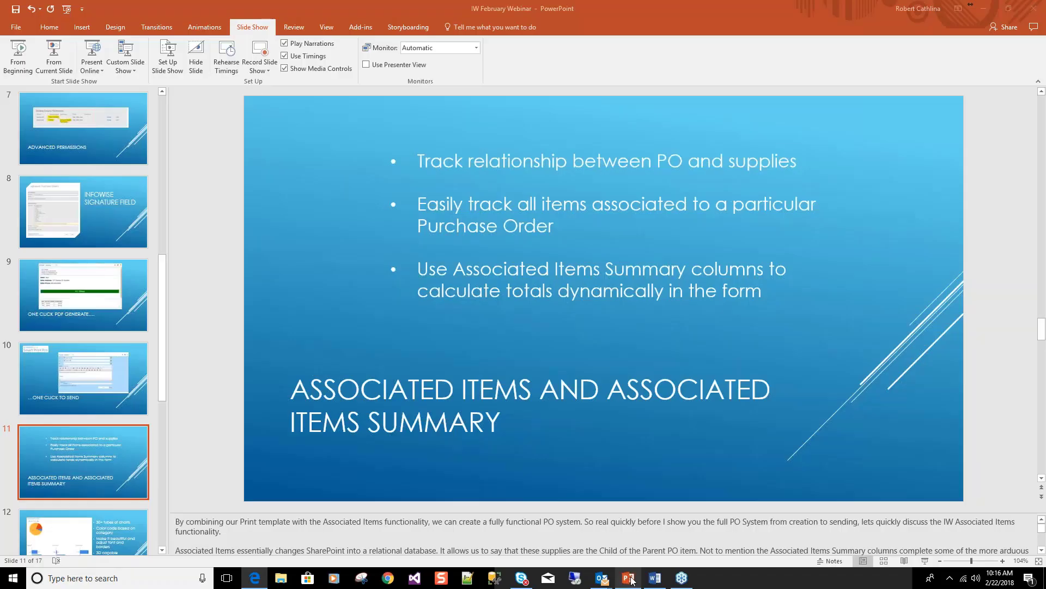
left_click(54, 57)
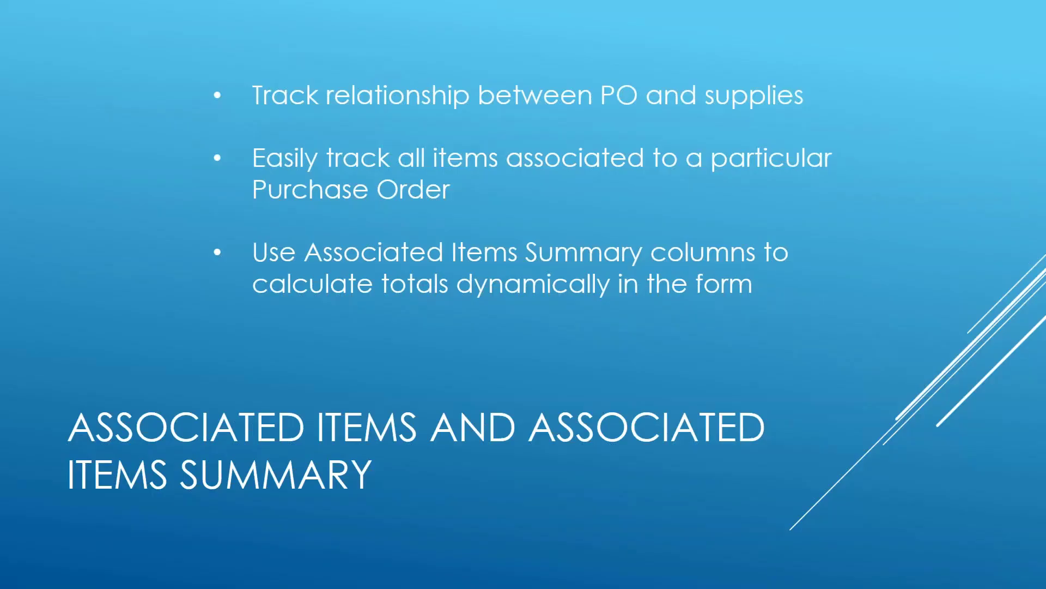